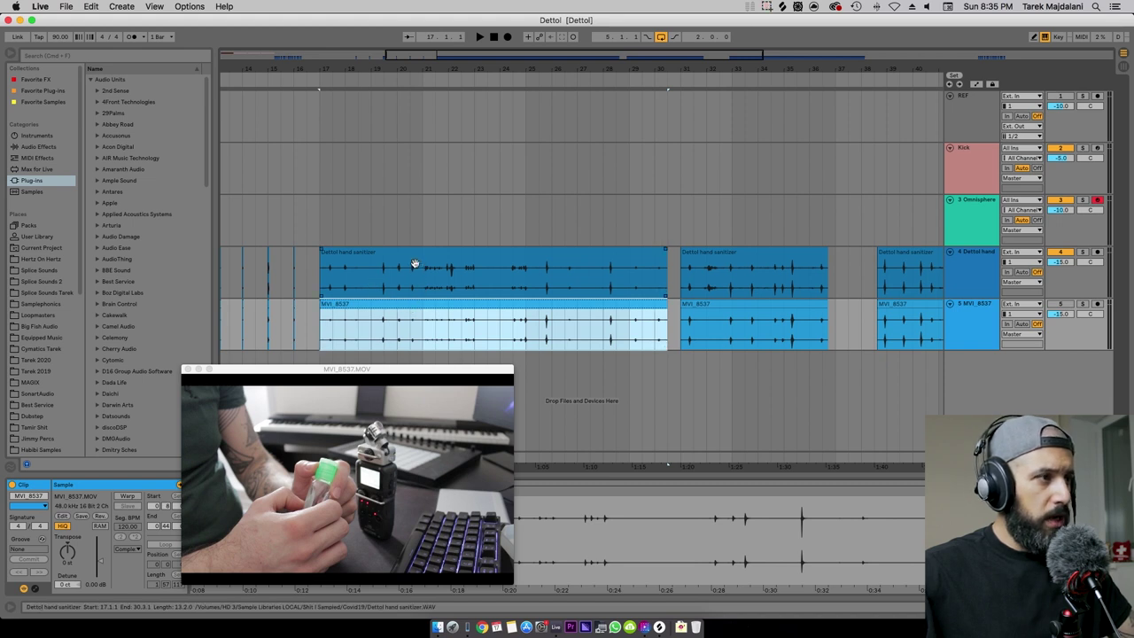
# Zoom in on the Dettol hand sanitizer clip and audition it from points up to 24.2.1.
pyautogui.click(415, 263)
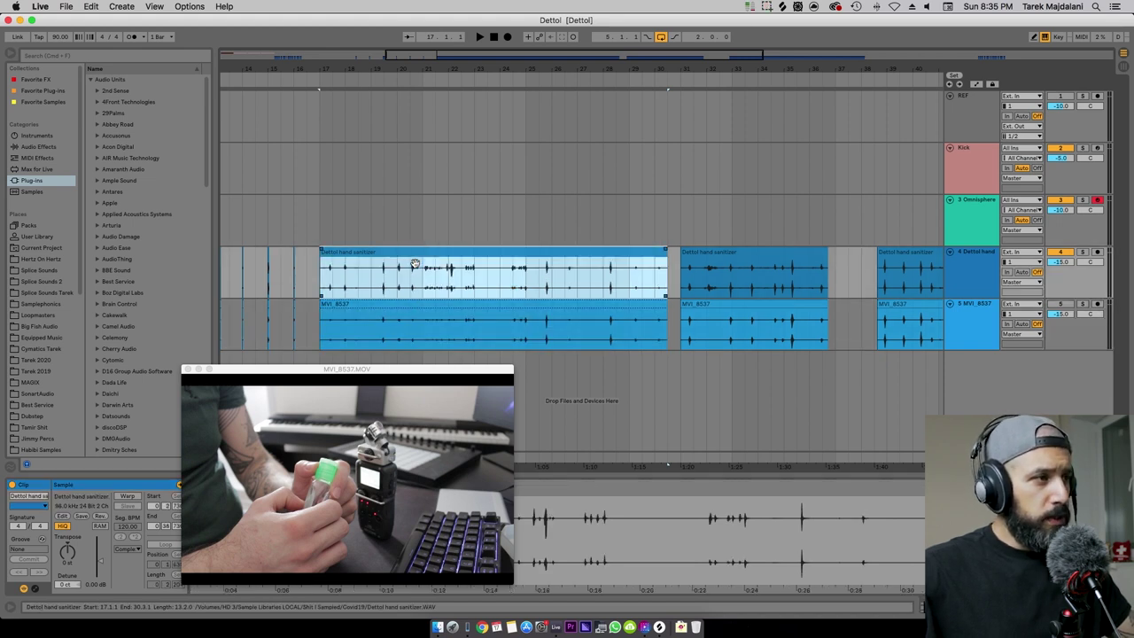
pyautogui.moveTo(330, 68); pyautogui.dragTo(356, 262)
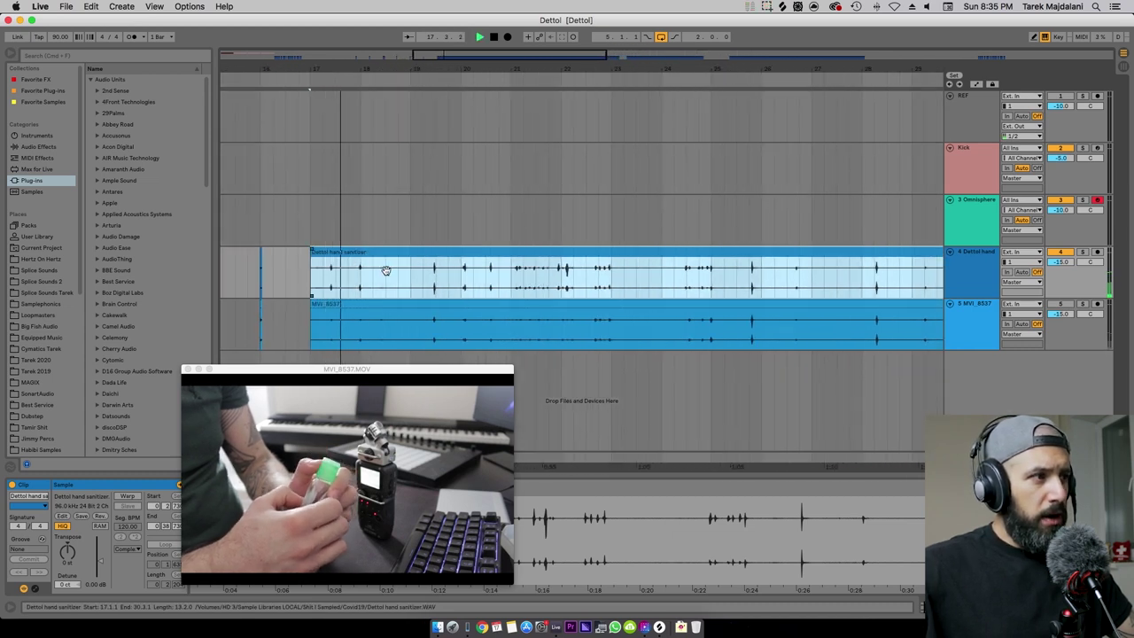
pyautogui.click(436, 282)
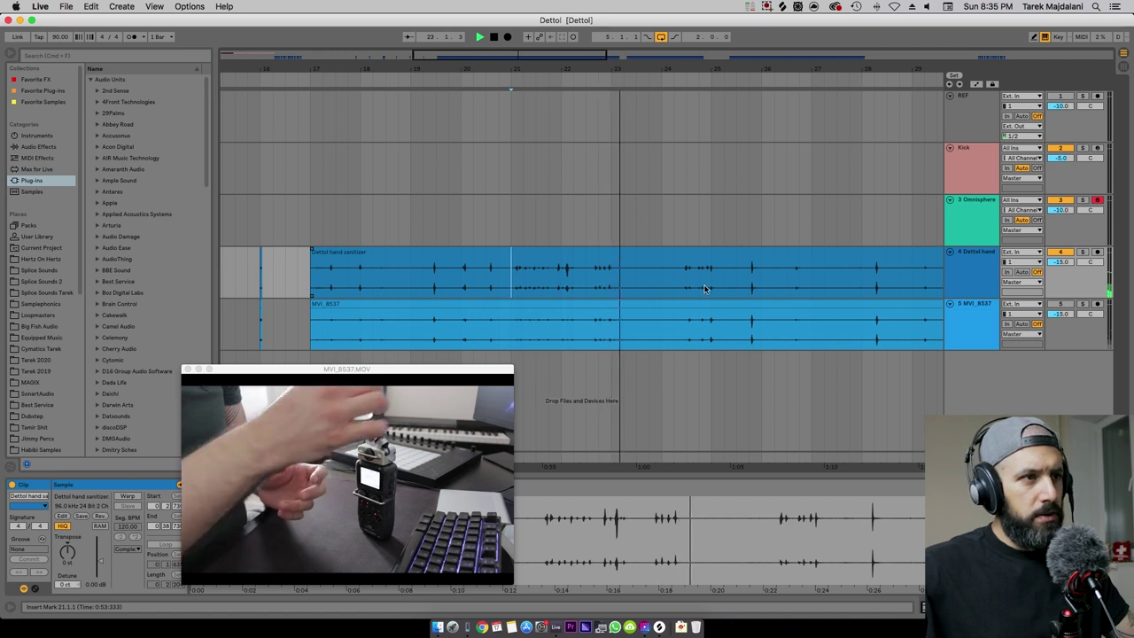
pyautogui.click(674, 285)
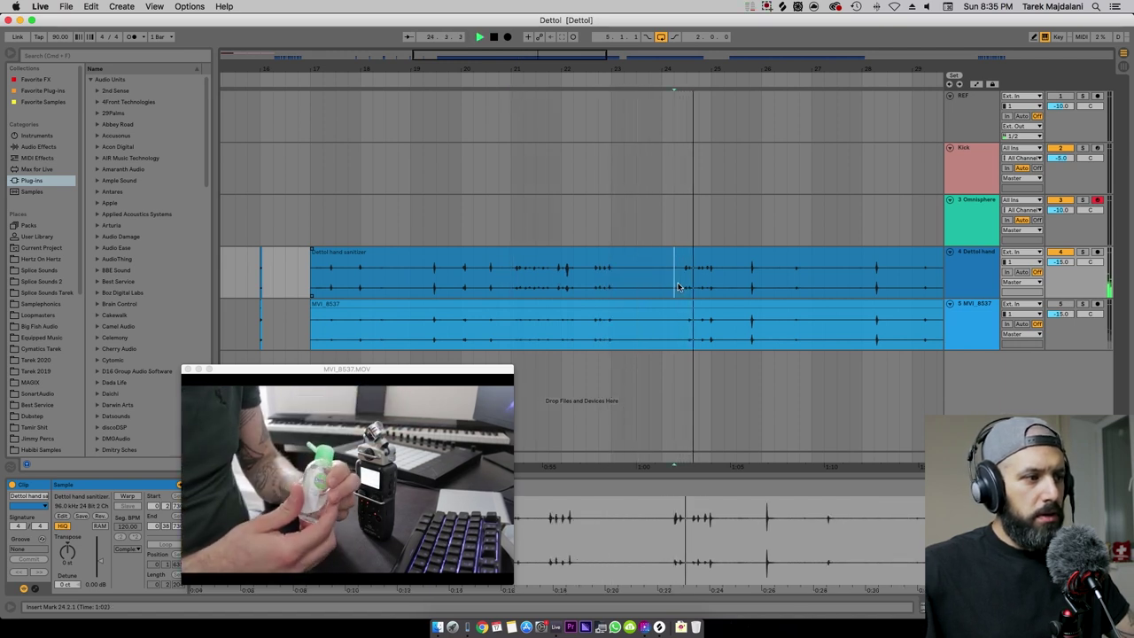
pyautogui.hscroll(3, 678, 287)
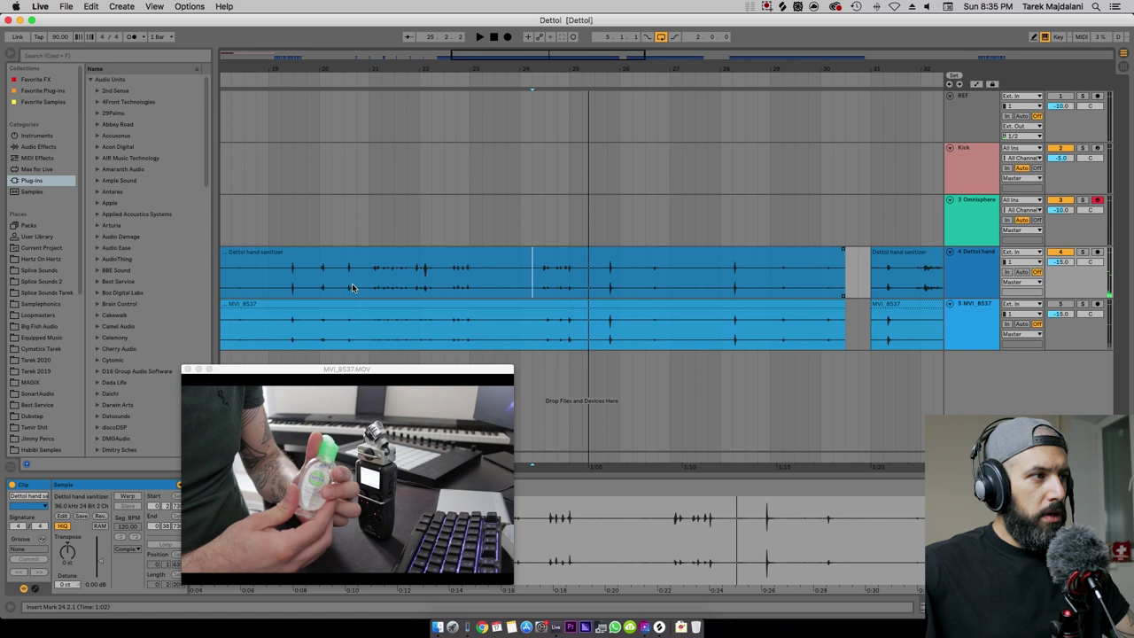
pyautogui.hscroll(-2, 382, 288)
# Cut the first beat off both clips and trim the Dettol and MVI_8537 starts to 17.4.1.
pyautogui.moveTo(290, 281); pyautogui.dragTo(300, 282)
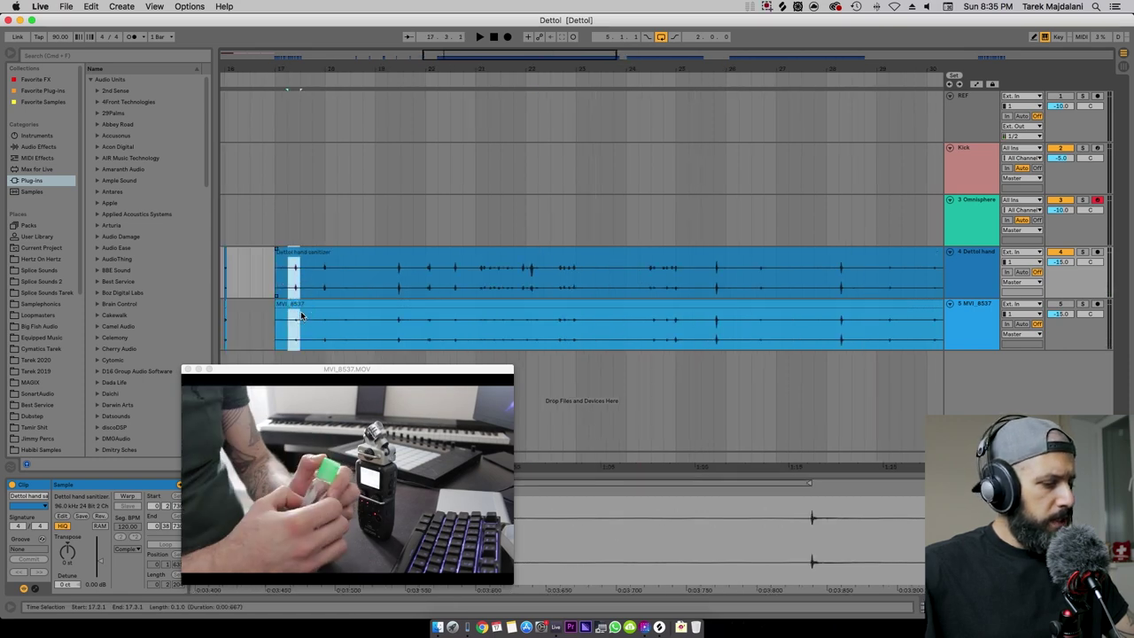
pyautogui.press('cmd+e')
pyautogui.press('Left')
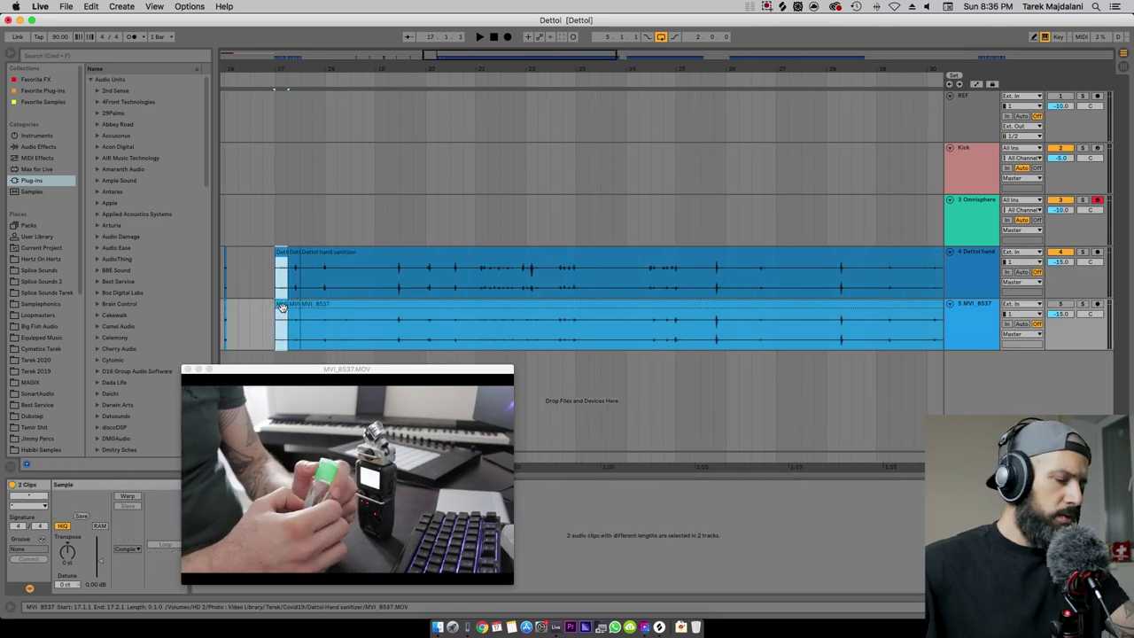
pyautogui.press('Delete')
pyautogui.moveTo(303, 260); pyautogui.dragTo(317, 263)
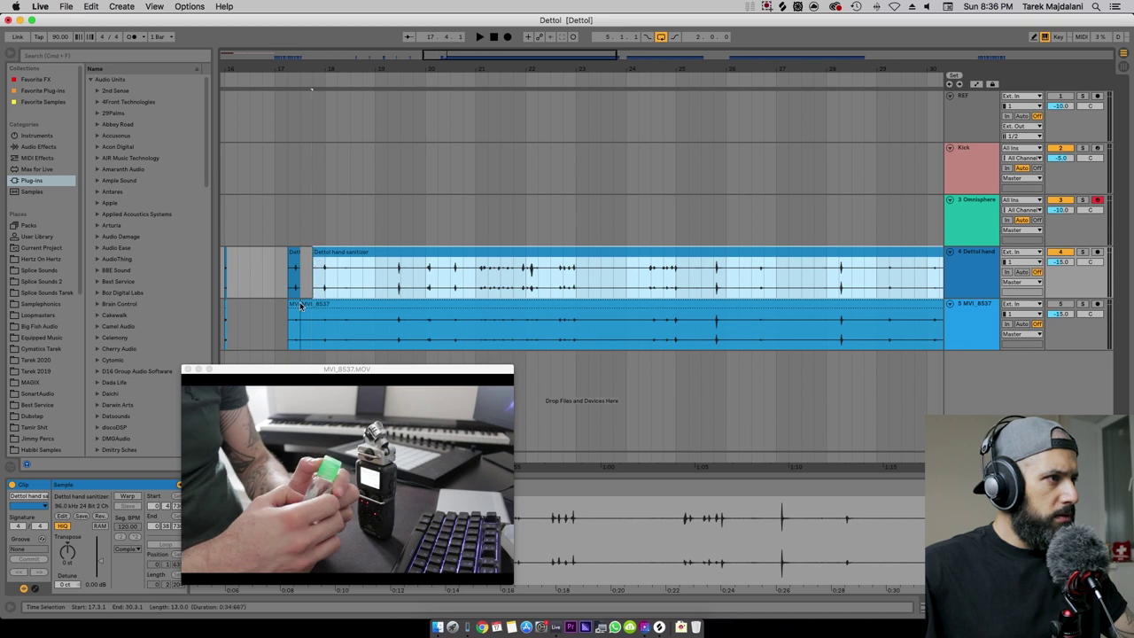
pyautogui.moveTo(302, 310); pyautogui.dragTo(316, 309)
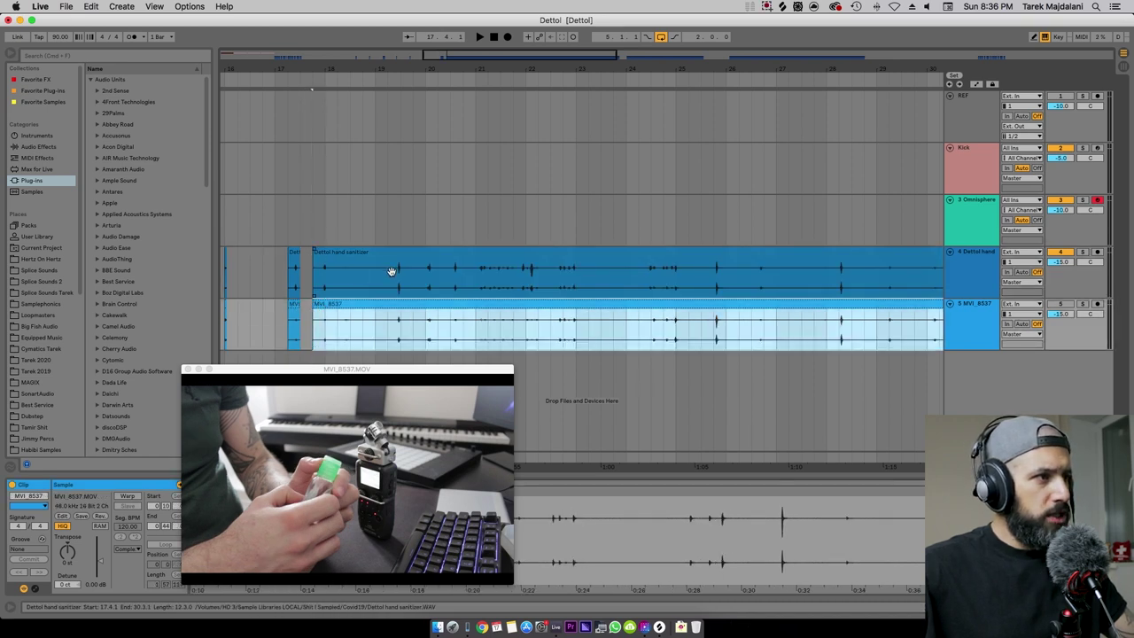
# Remove an unwanted section and a one-beat section from both clips, then audition the edit.
pyautogui.moveTo(388, 277); pyautogui.dragTo(343, 331)
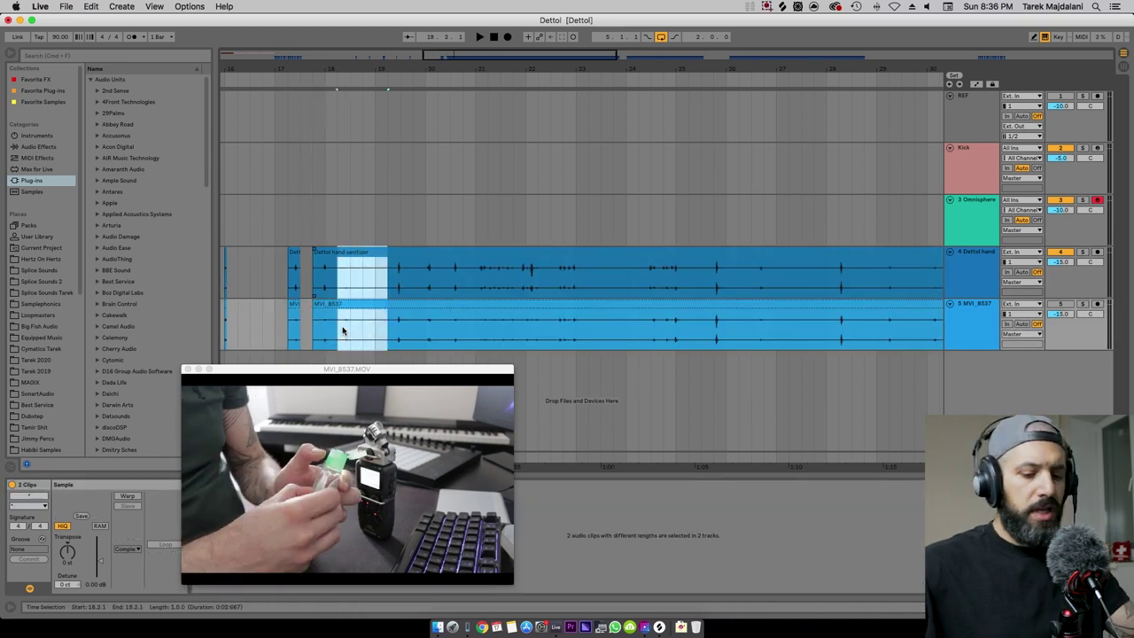
pyautogui.press('Delete')
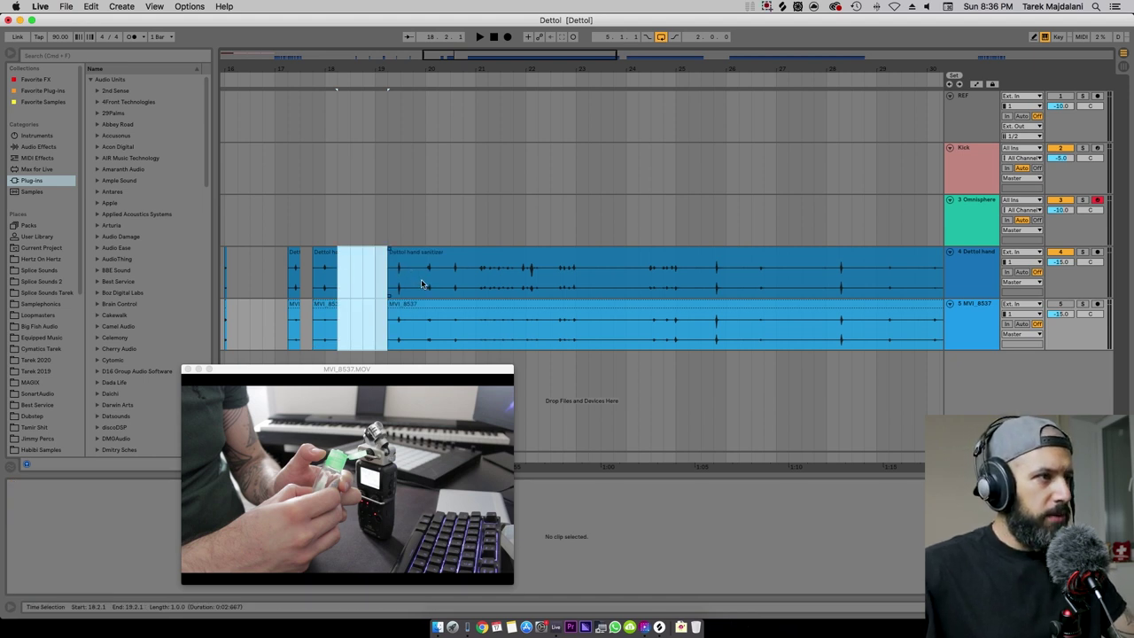
pyautogui.moveTo(422, 284); pyautogui.dragTo(420, 325)
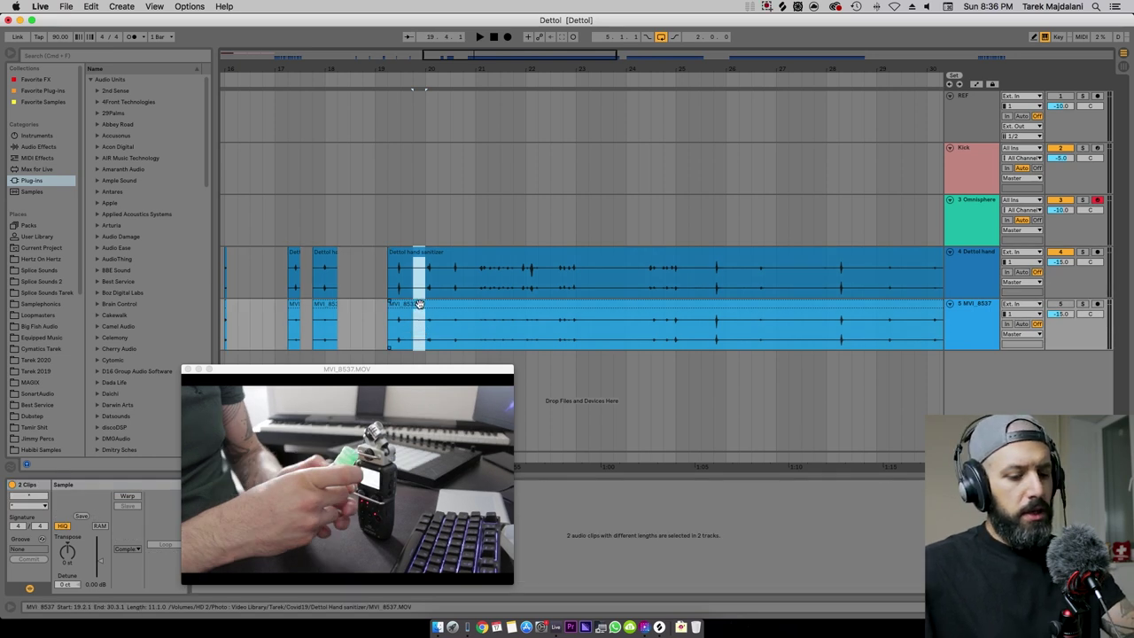
pyautogui.press('Delete')
pyautogui.click(434, 257)
pyautogui.press('space')
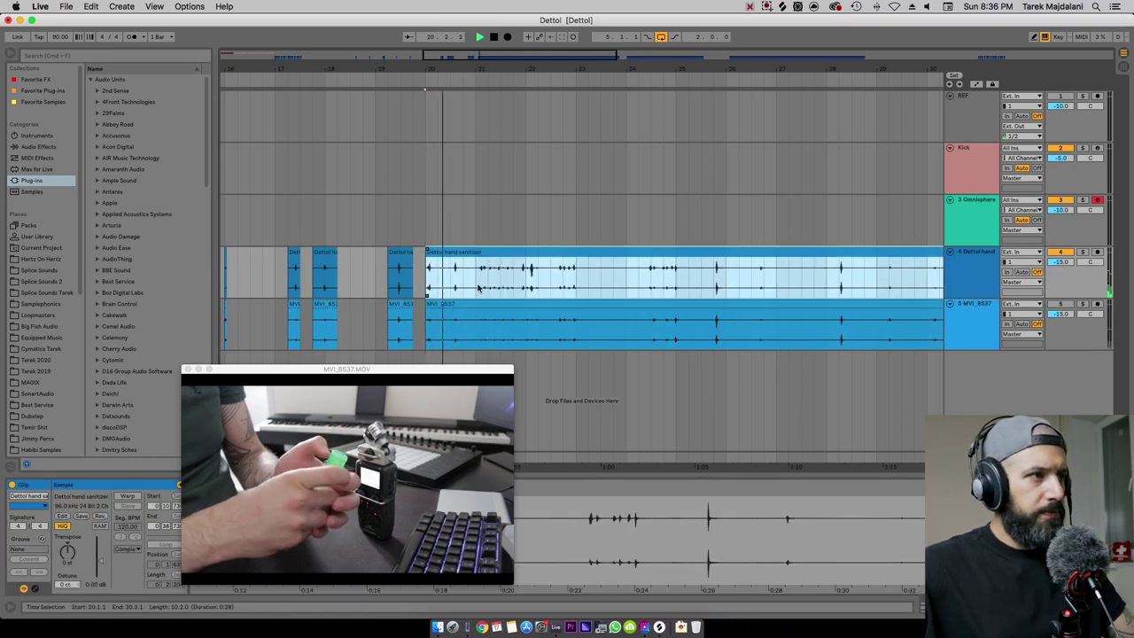
pyautogui.press('space')
# Delete a narrow slice from both clips and play back around 24.2.1–24.3.1.
pyautogui.moveTo(453, 285); pyautogui.dragTo(461, 324)
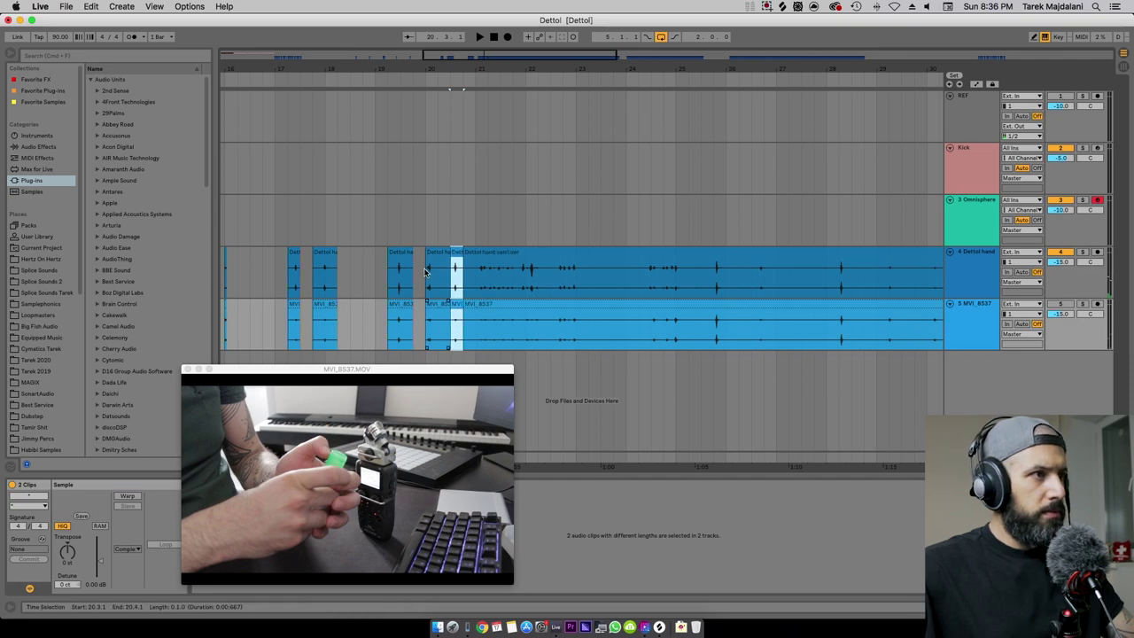
pyautogui.press('Delete')
pyautogui.click(432, 321)
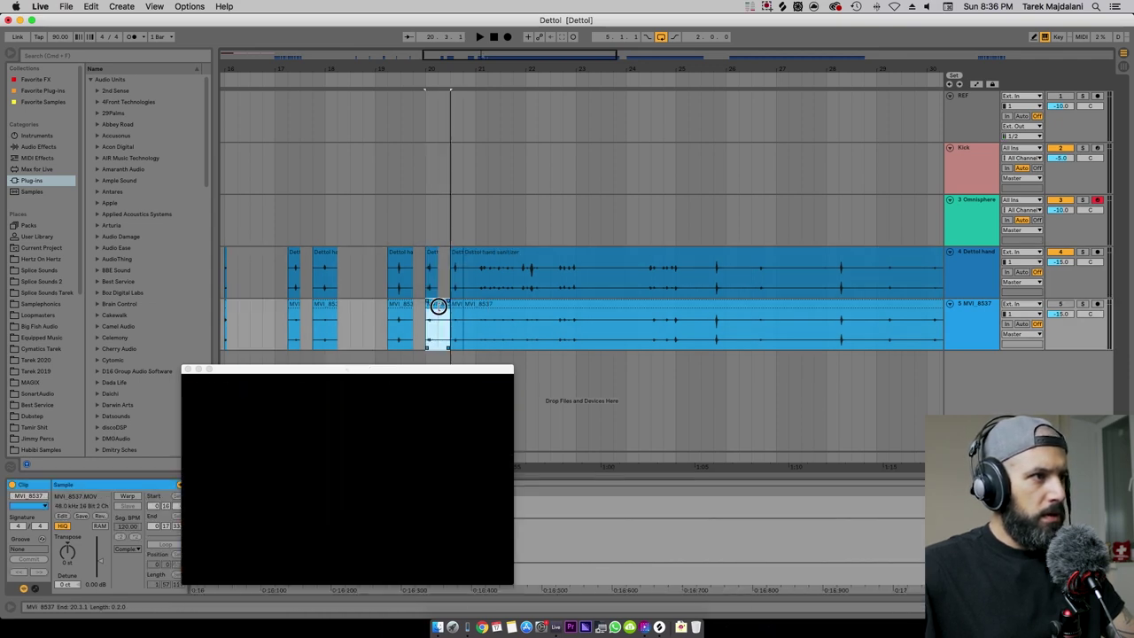
pyautogui.click(476, 282)
pyautogui.press('space')
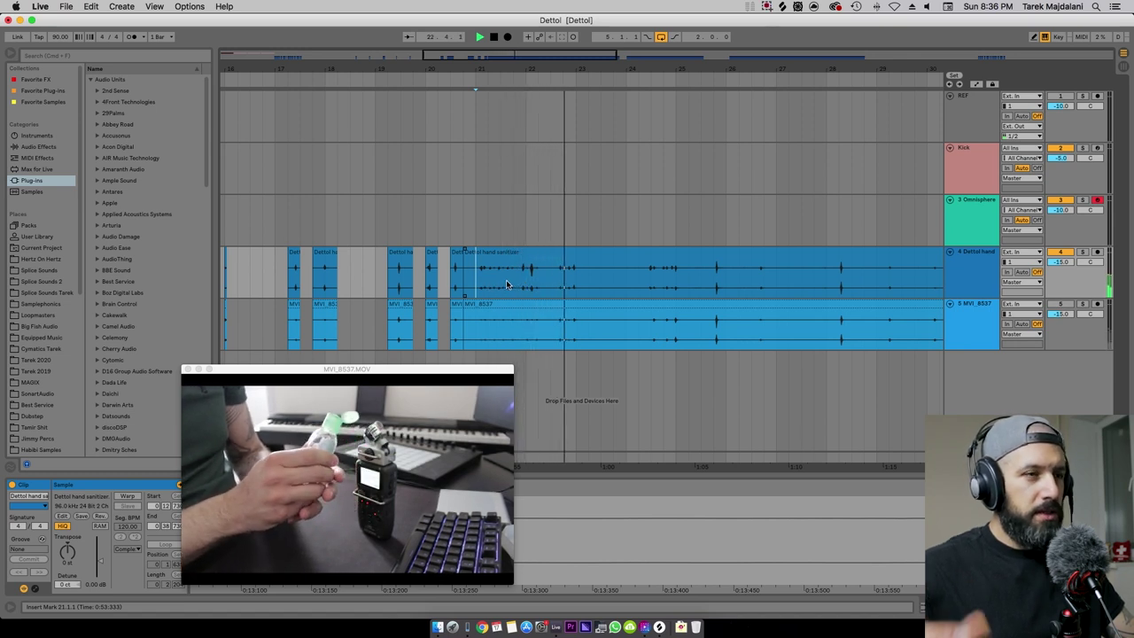
pyautogui.click(650, 282)
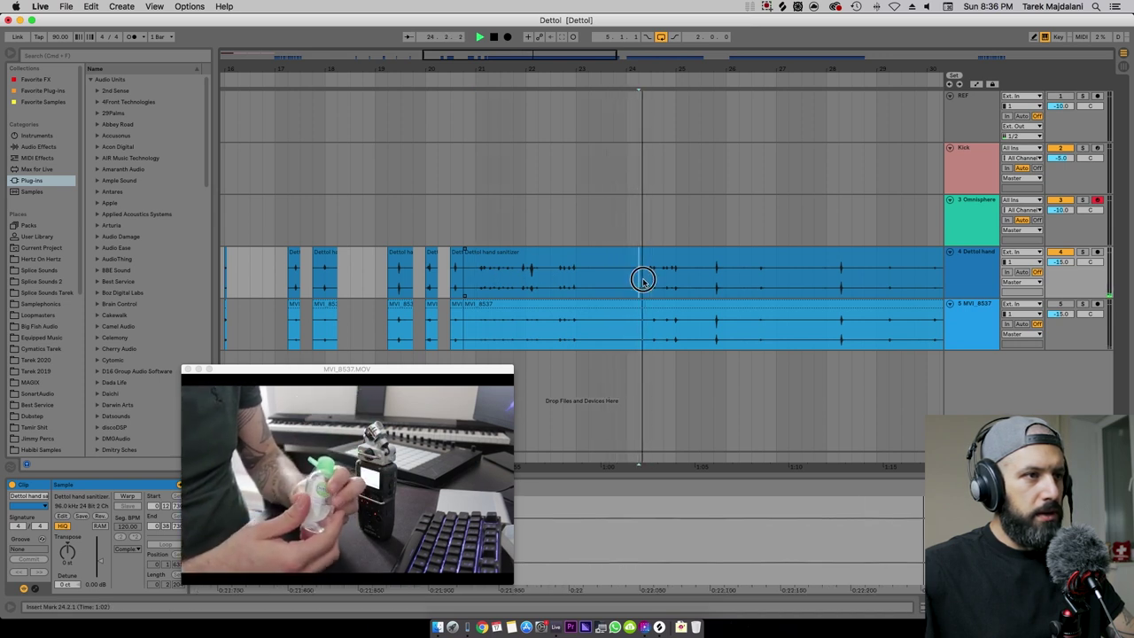
pyautogui.click(643, 282)
pyautogui.hscroll(2, 645, 284)
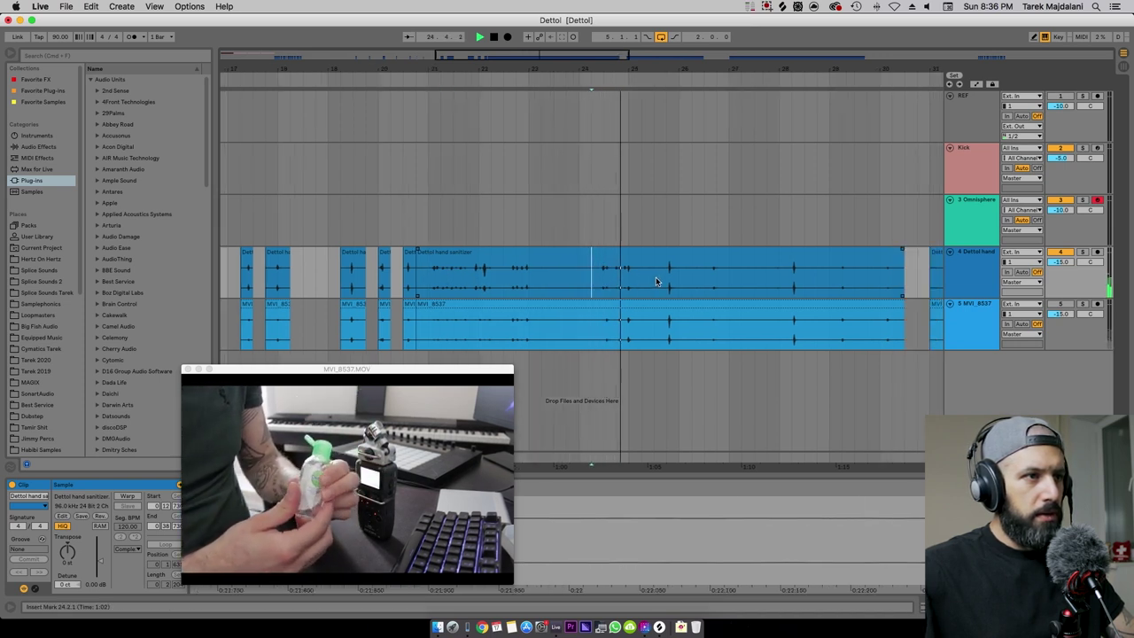
# Delete another narrow slice and the opening section of the later Dettol and MVI_8537 clips.
pyautogui.moveTo(666, 282); pyautogui.dragTo(678, 312)
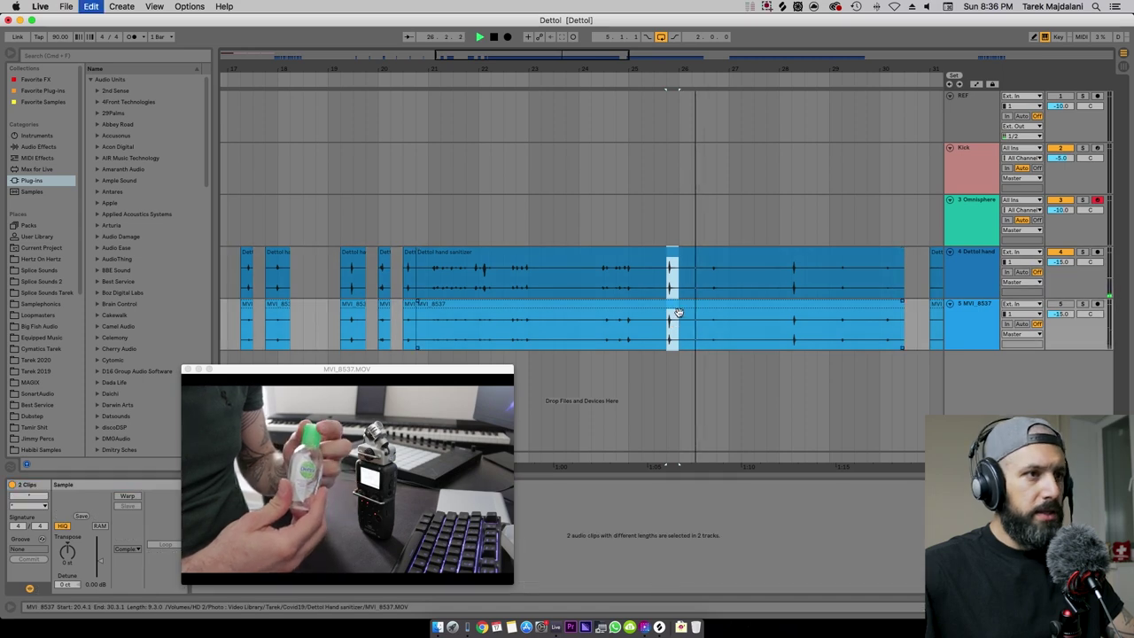
pyautogui.press('Delete')
pyautogui.click(698, 275)
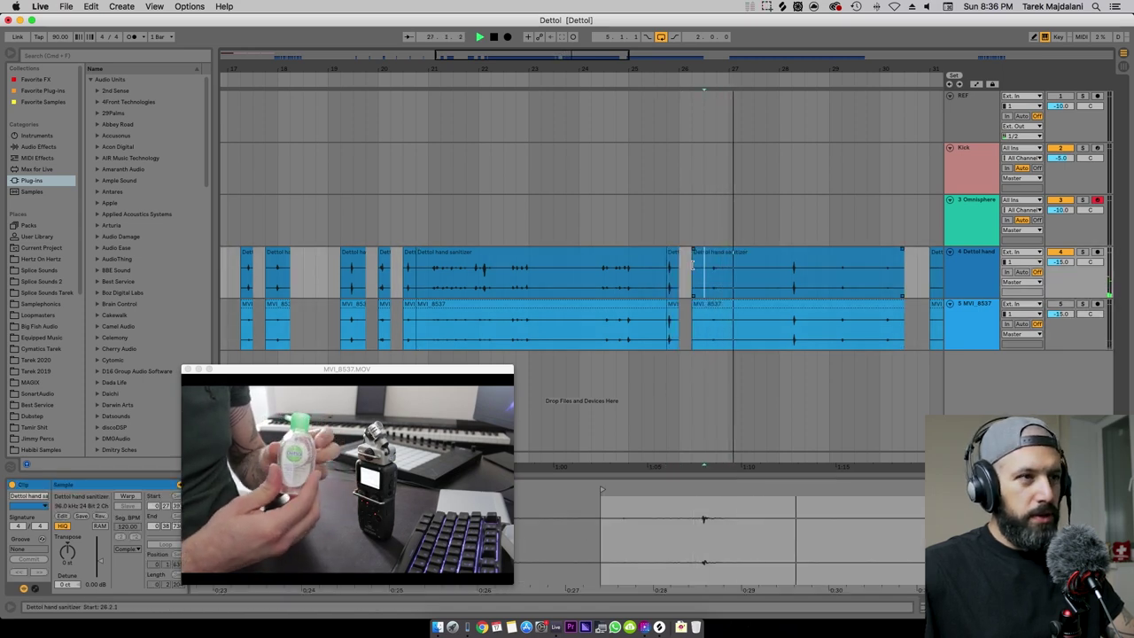
pyautogui.moveTo(692, 262); pyautogui.dragTo(778, 321)
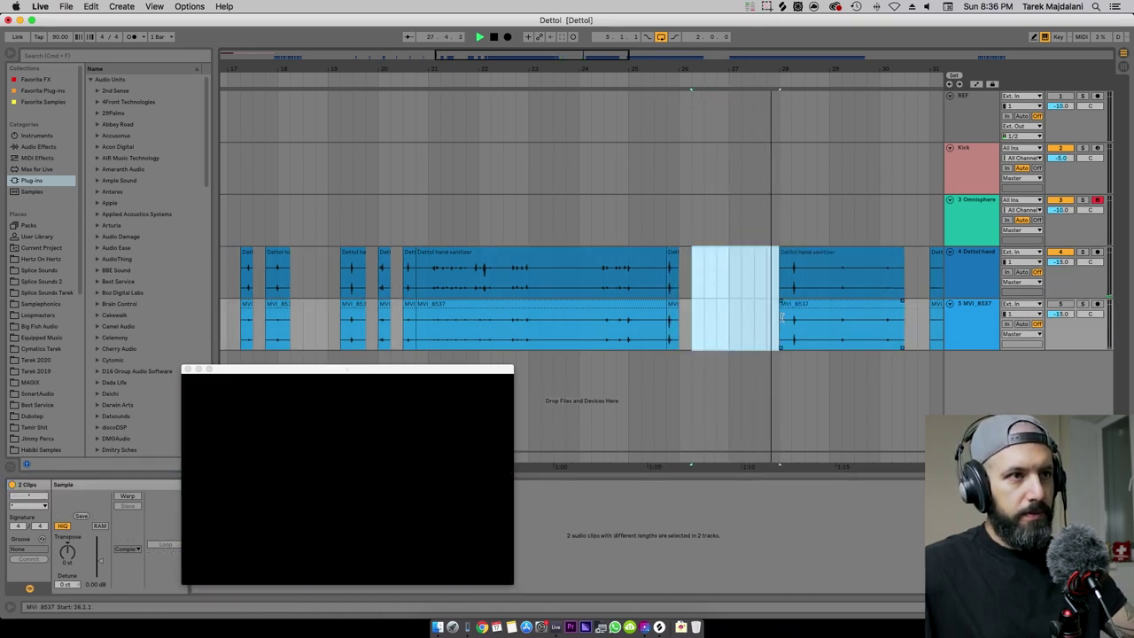
pyautogui.press('Delete')
# Cut a short range after 28.2.1 from both clips, zoom into the last Dettol clip, and stop playback.
pyautogui.click(791, 281)
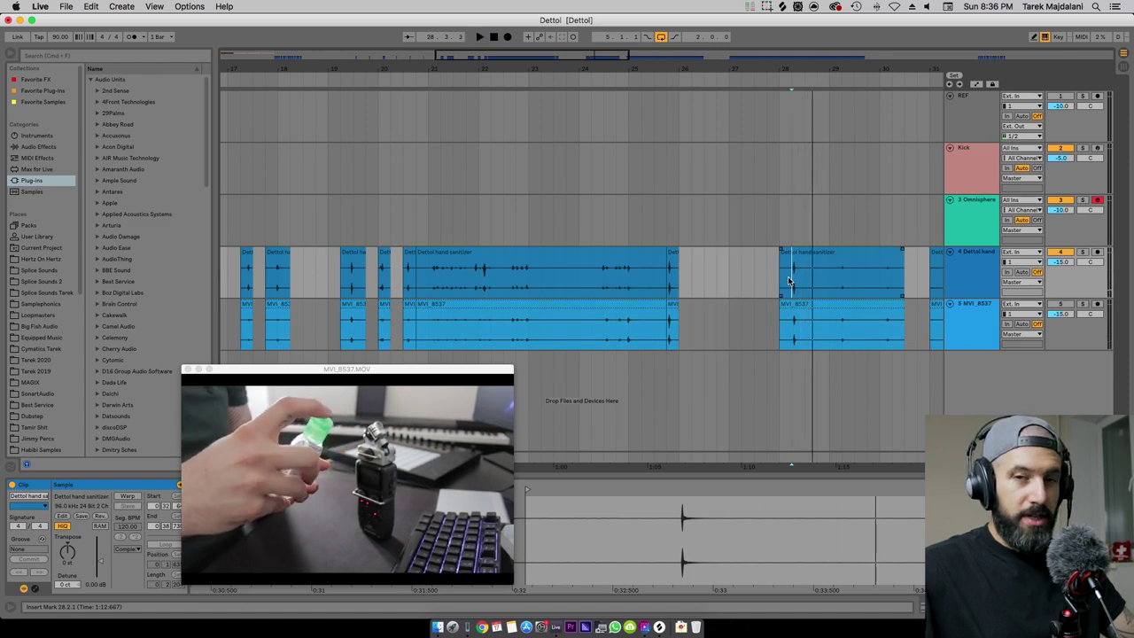
pyautogui.moveTo(804, 266); pyautogui.dragTo(836, 321)
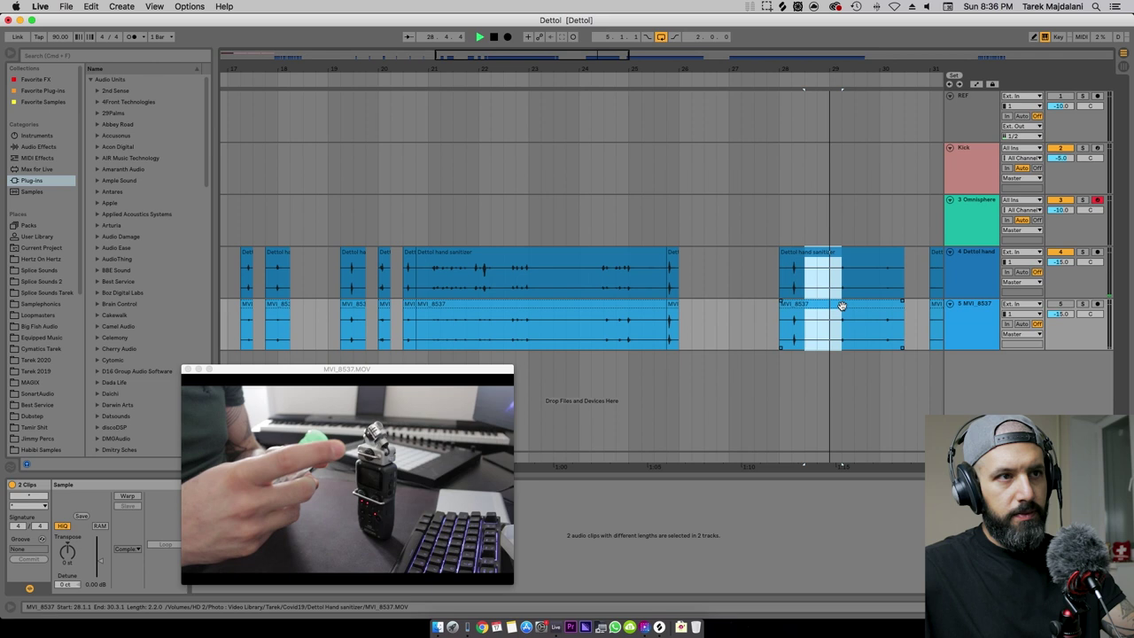
pyautogui.press('Delete')
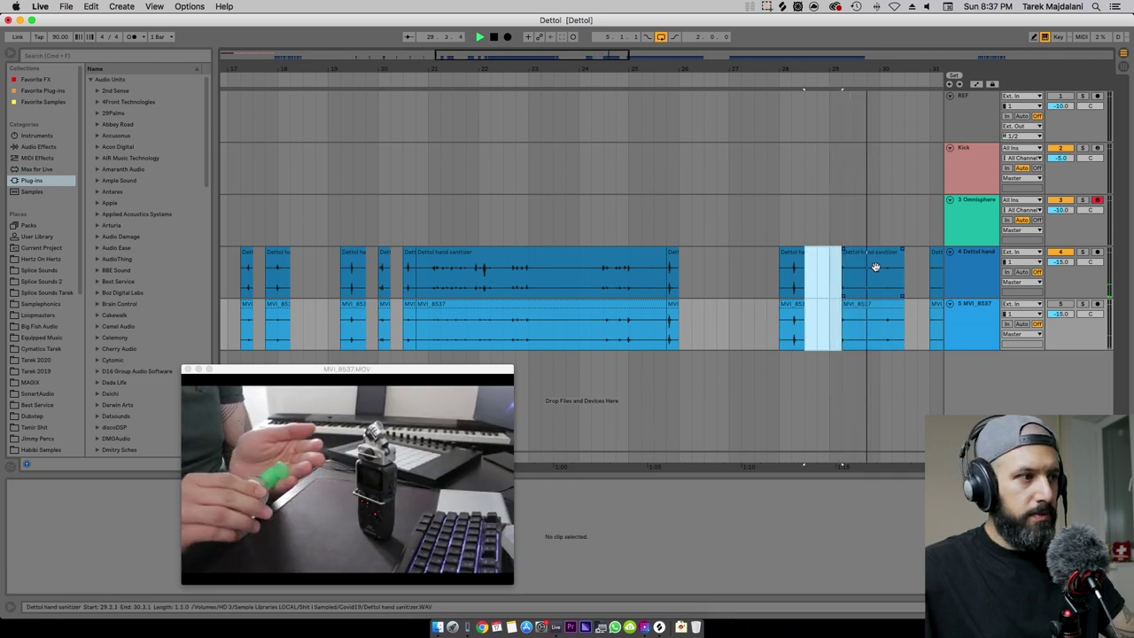
pyautogui.click(880, 282)
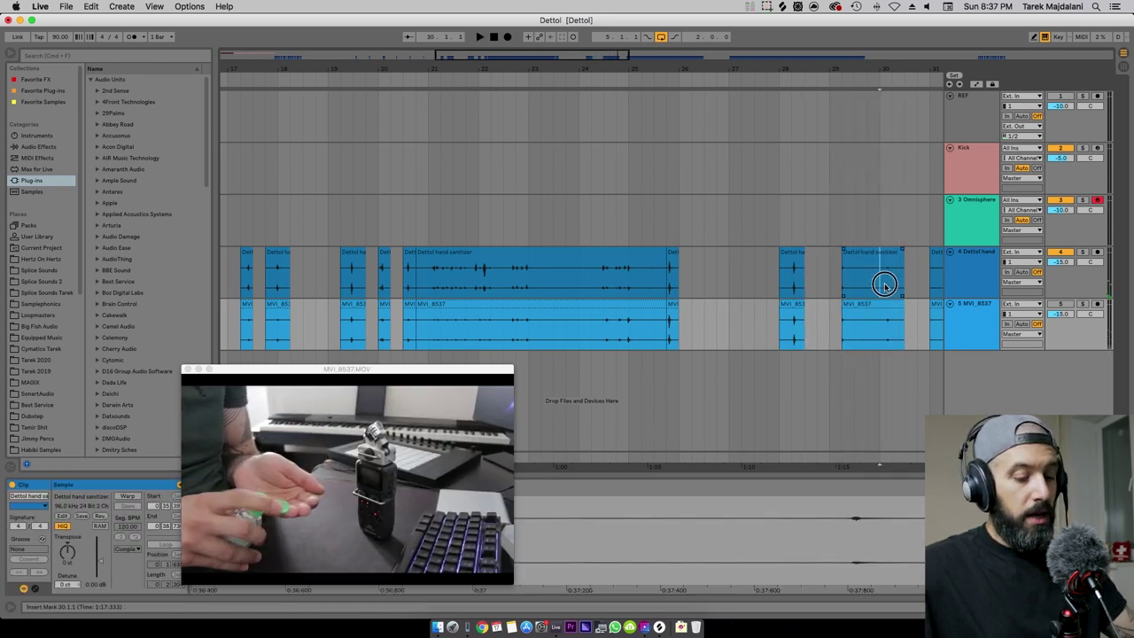
pyautogui.press('+')
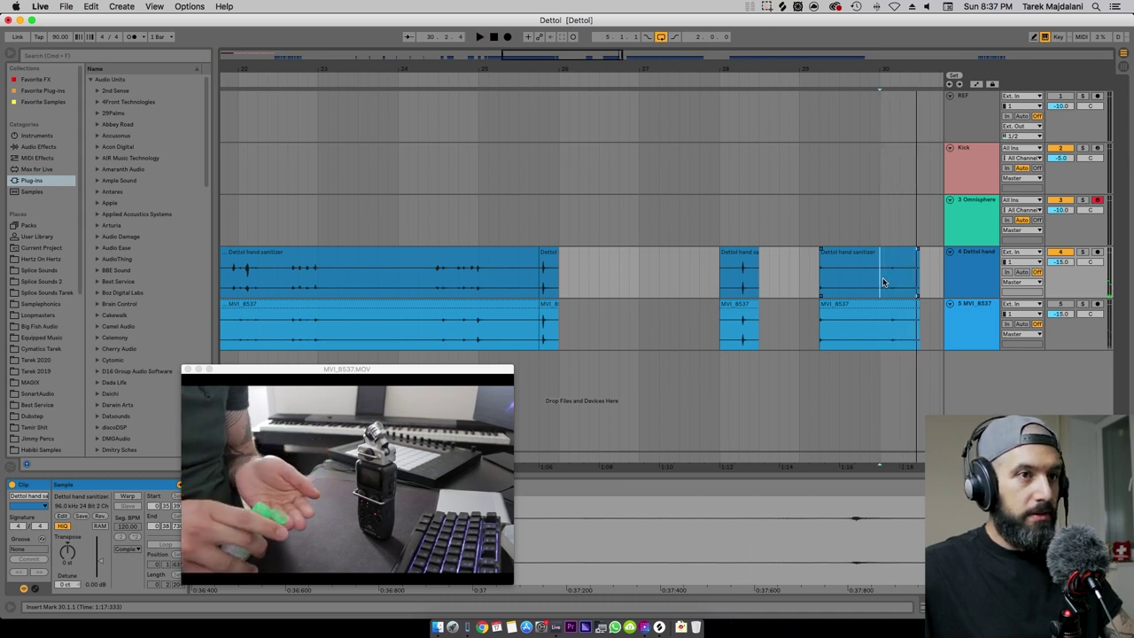
pyautogui.press('space')
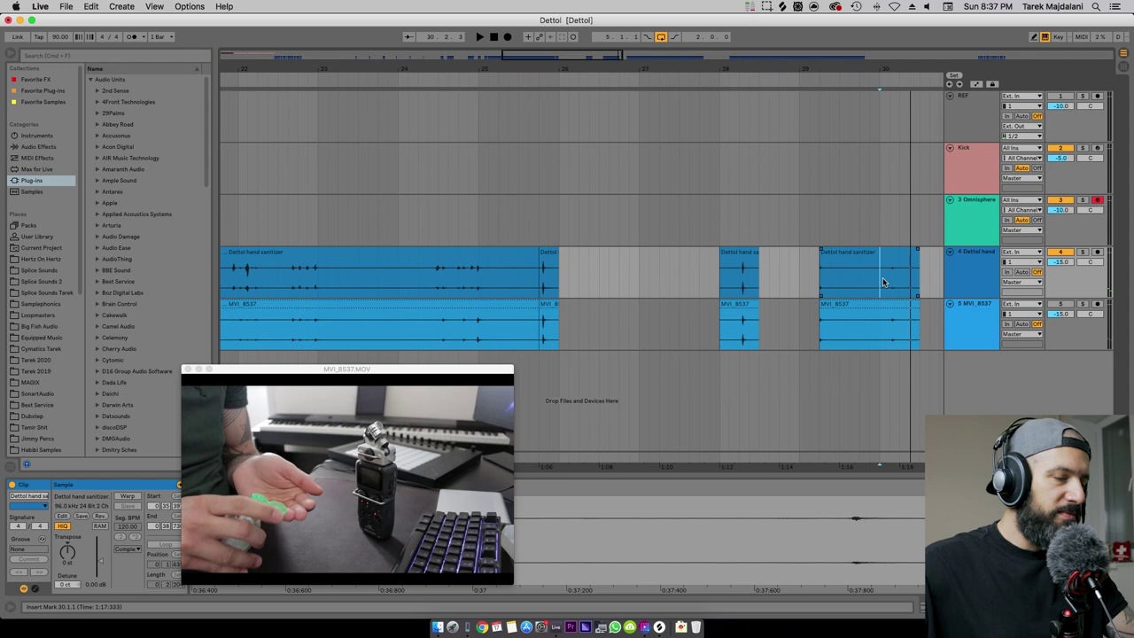
# Play the long sanitizer clip and locate the next hit at 34.3.1.
pyautogui.moveTo(798, 275); pyautogui.dragTo(899, 328)
pyautogui.scroll(-3, 716, 263)
pyautogui.click(716, 263)
pyautogui.press('space')
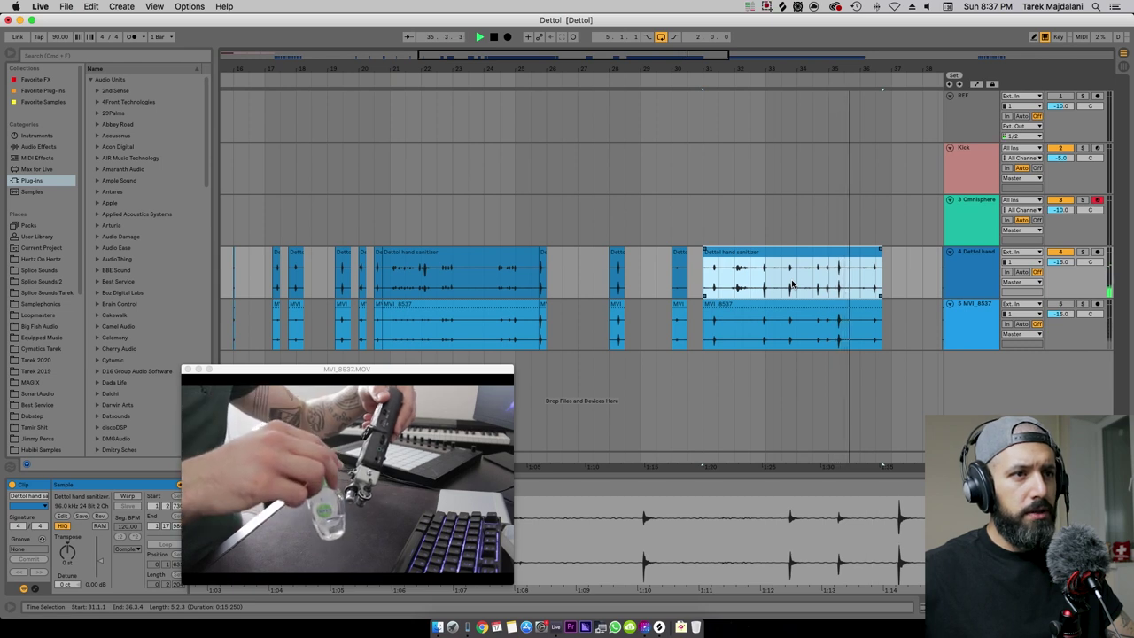
pyautogui.press('space')
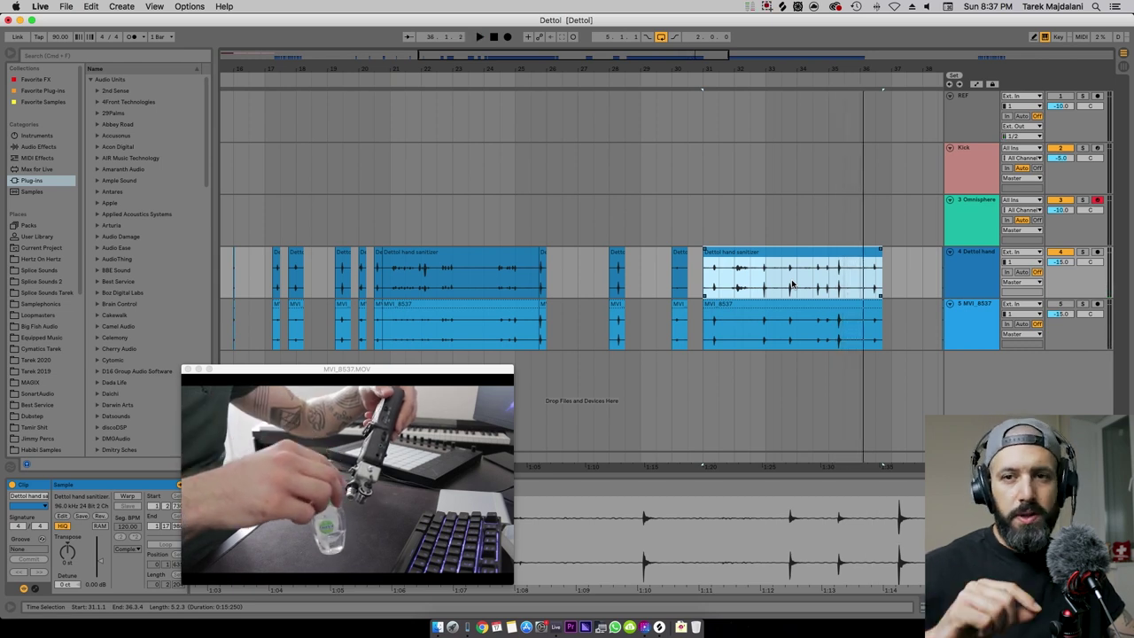
pyautogui.click(760, 287)
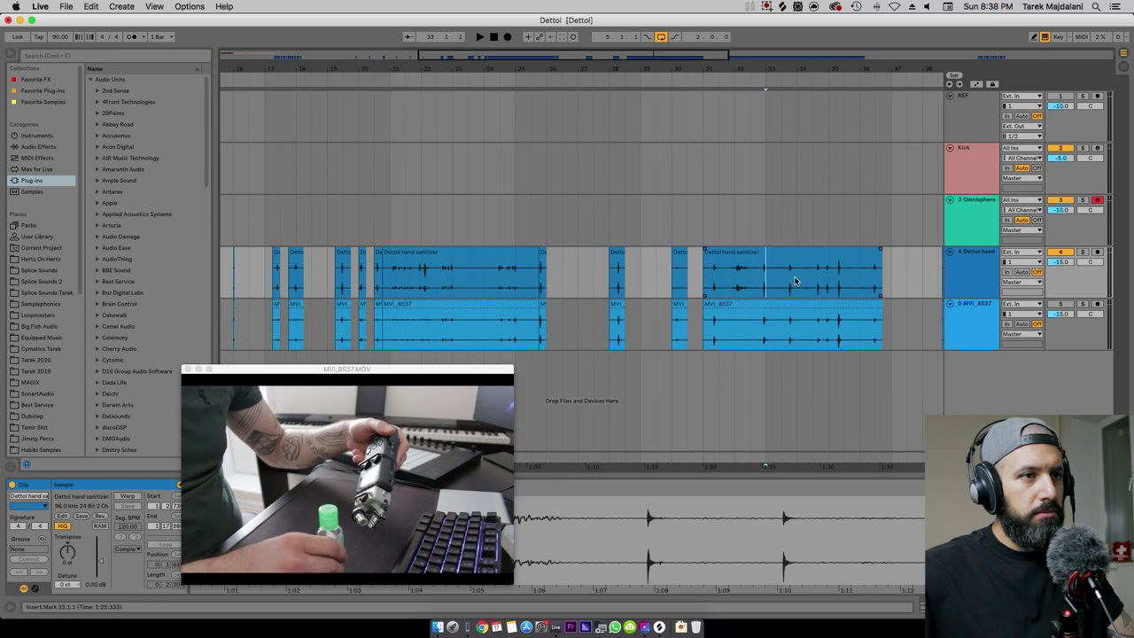
pyautogui.click(781, 286)
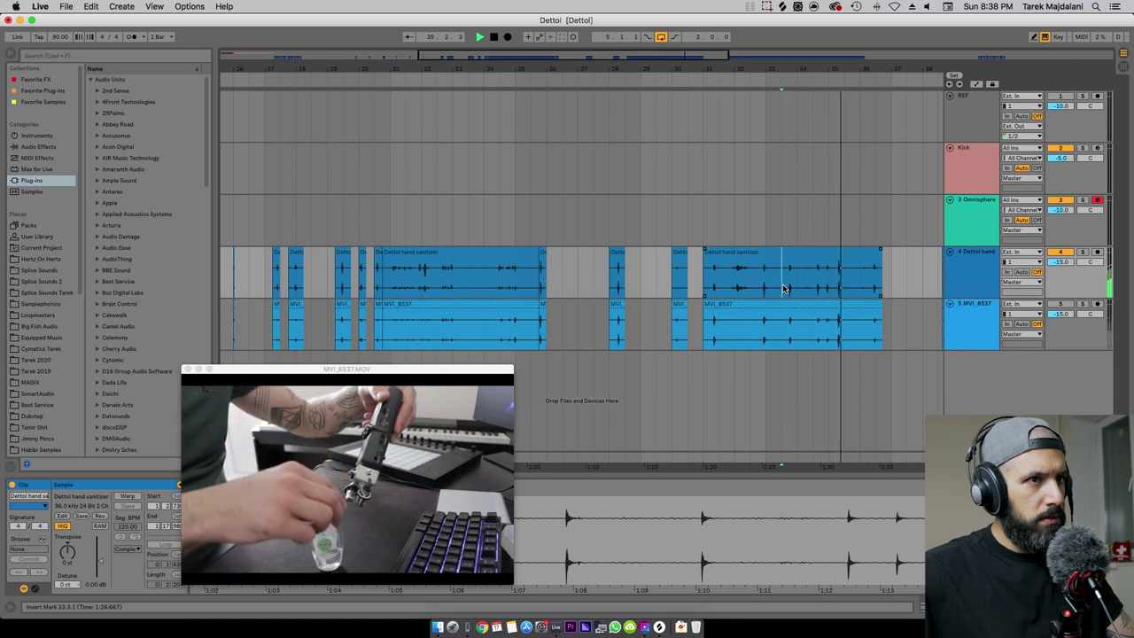
pyautogui.click(813, 287)
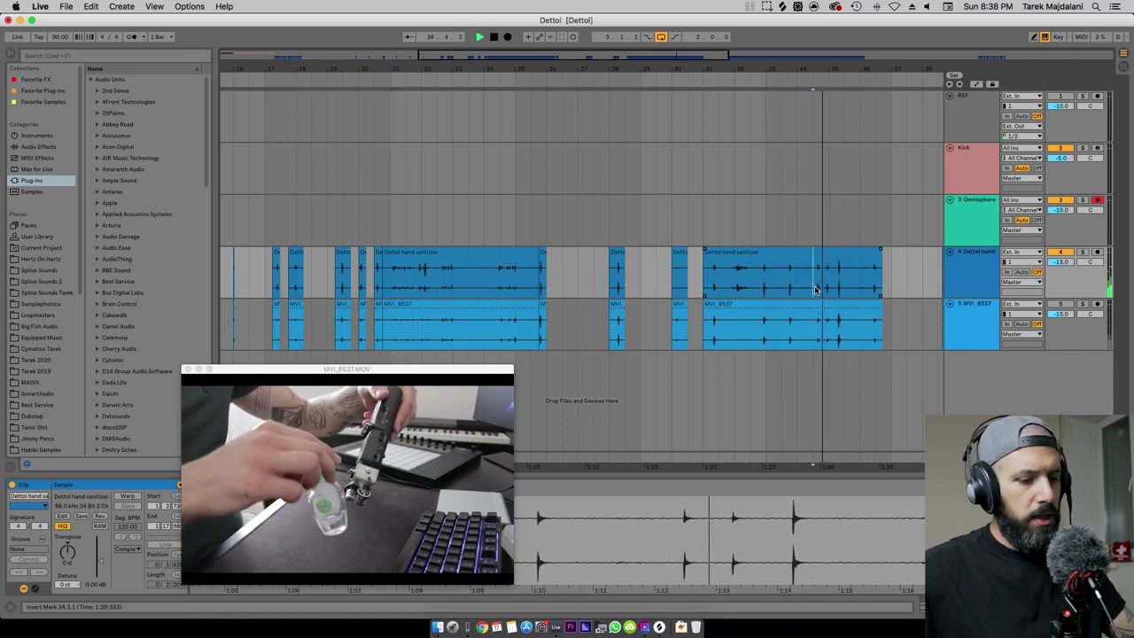
pyautogui.press('+')
# Split both clips at 34.3.1 and delete the pieces before the split.
pyautogui.moveTo(815, 291); pyautogui.dragTo(825, 310)
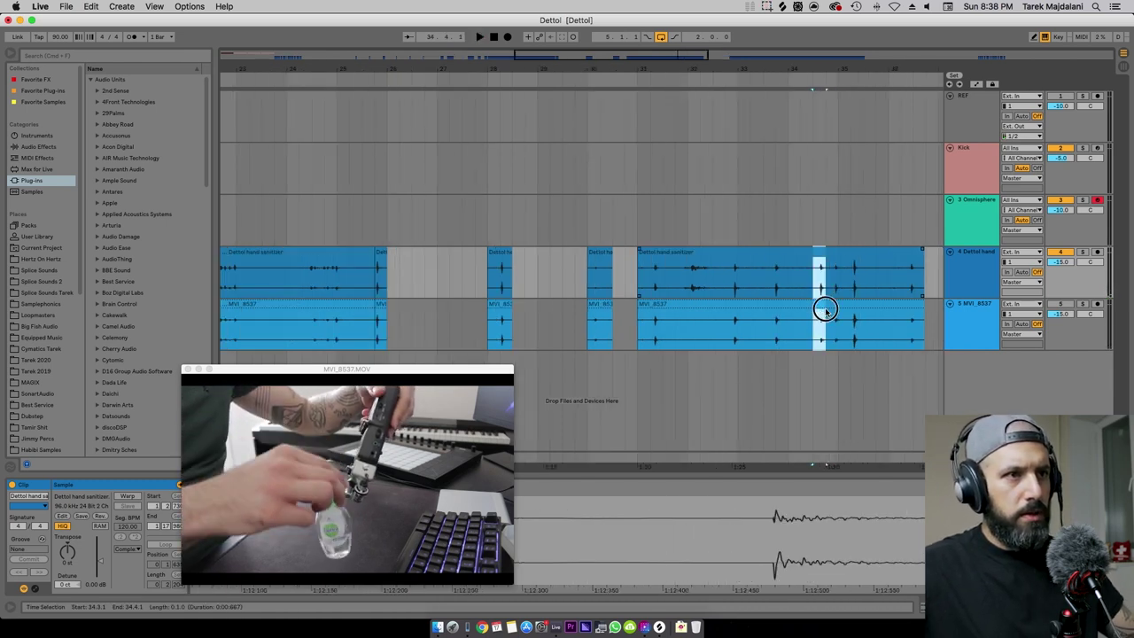
pyautogui.press('super+e')
pyautogui.click(760, 304)
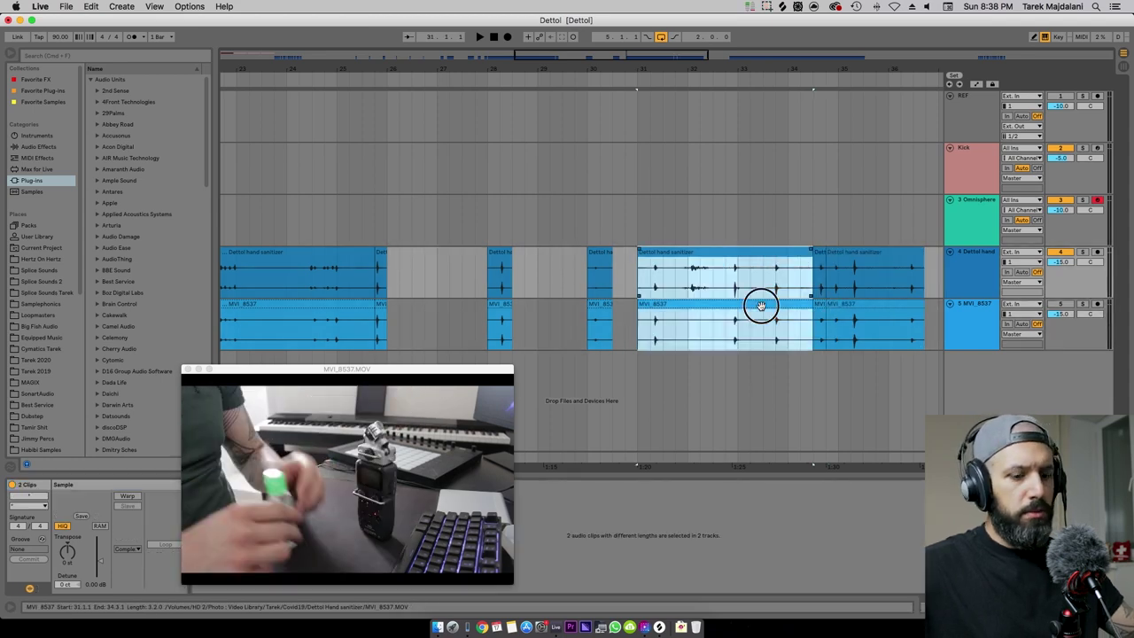
pyautogui.press('Delete')
# Play the remaining clip and select one beat from 39.3.3 on both tracks.
pyautogui.click(871, 262)
pyautogui.press('-')
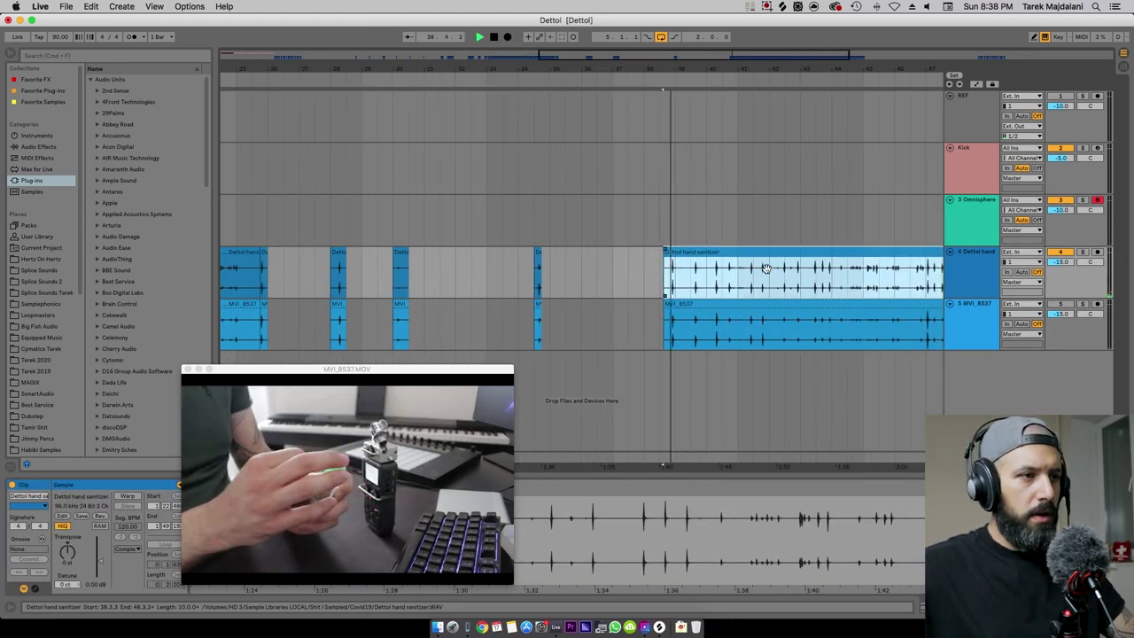
pyautogui.press('space')
pyautogui.hscroll(2, 744, 277)
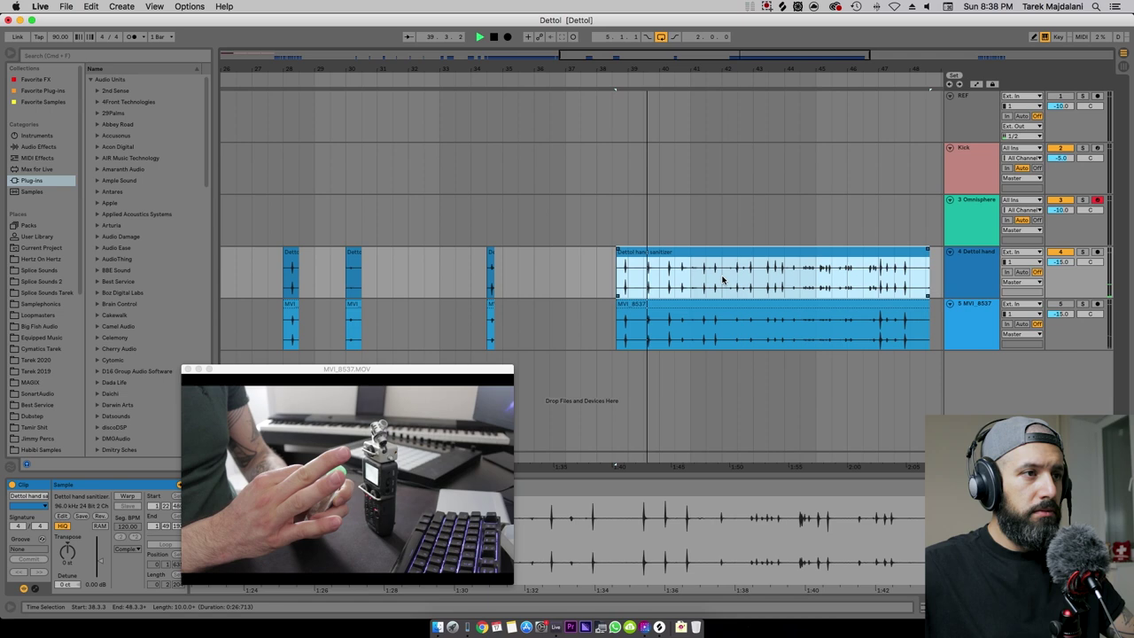
pyautogui.scroll(3, 661, 166)
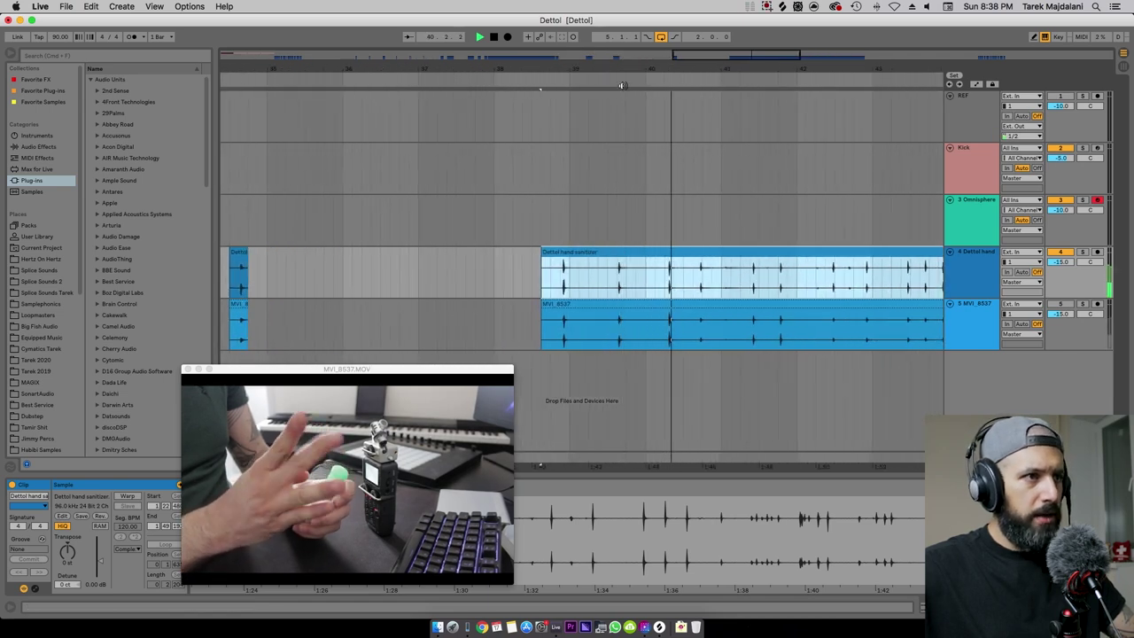
pyautogui.click(617, 284)
pyautogui.moveTo(617, 284); pyautogui.dragTo(635, 324)
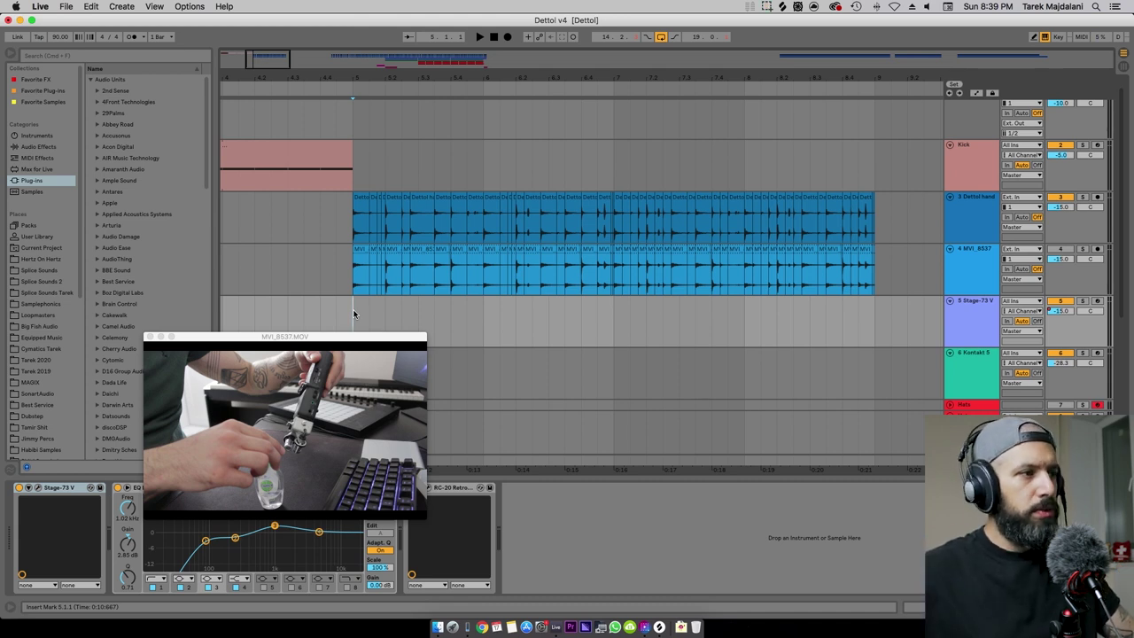
# Play the chopped Dettol v4 arrangement from the insert point, then stop it.
pyautogui.press('space')
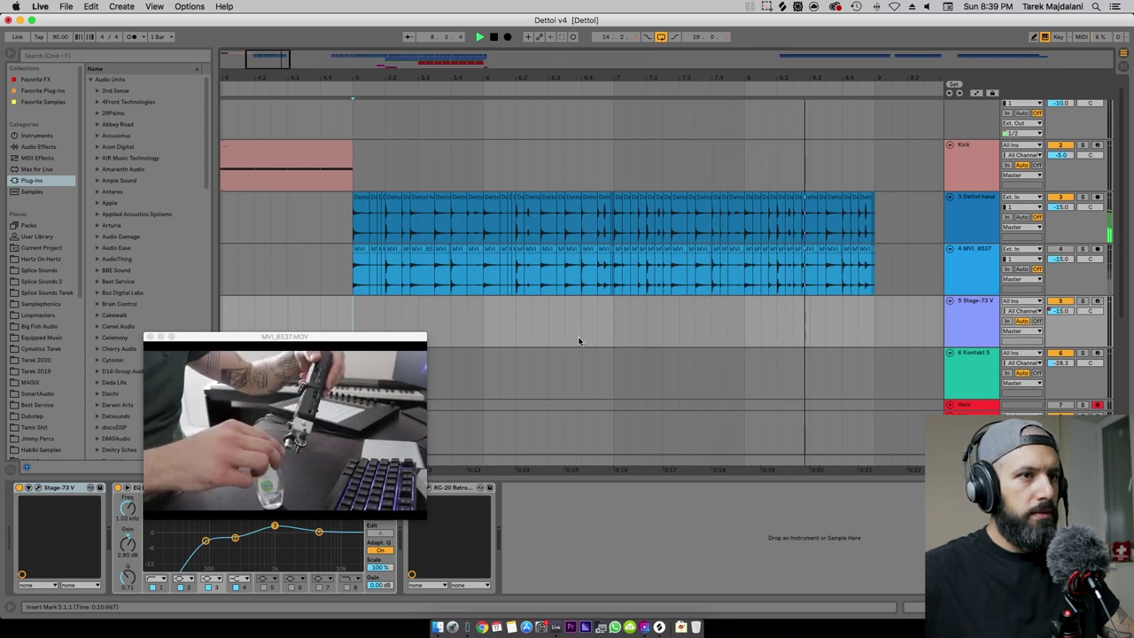
pyautogui.press('space')
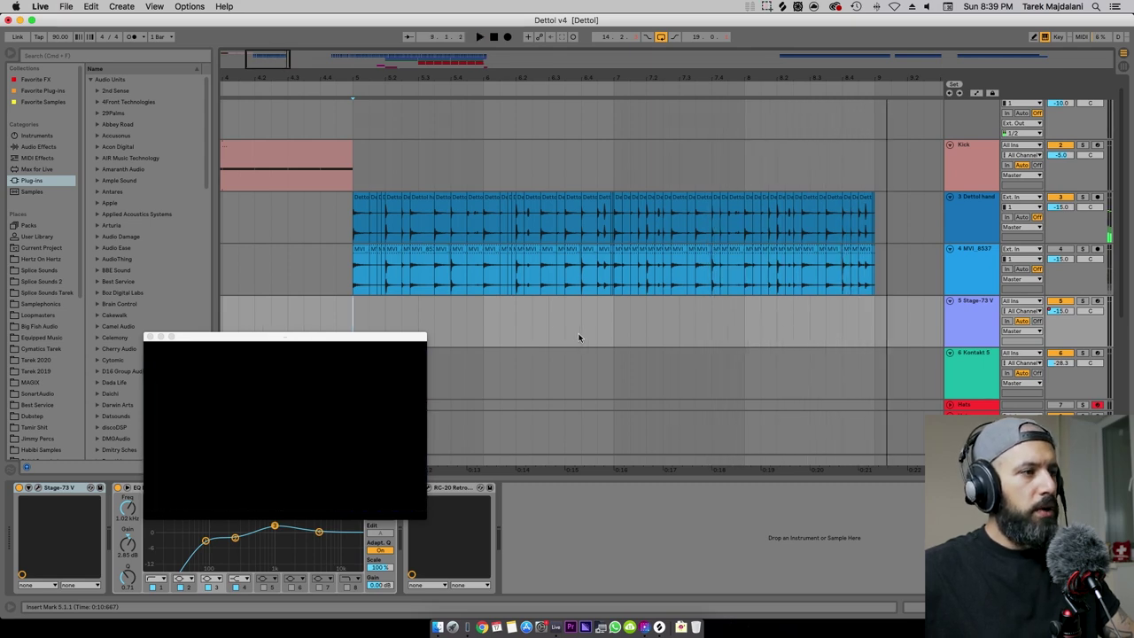
# Show the Dettol hand track's devices and inspect the X-Noise denoiser settings window, then close it.
pyautogui.click(466, 315)
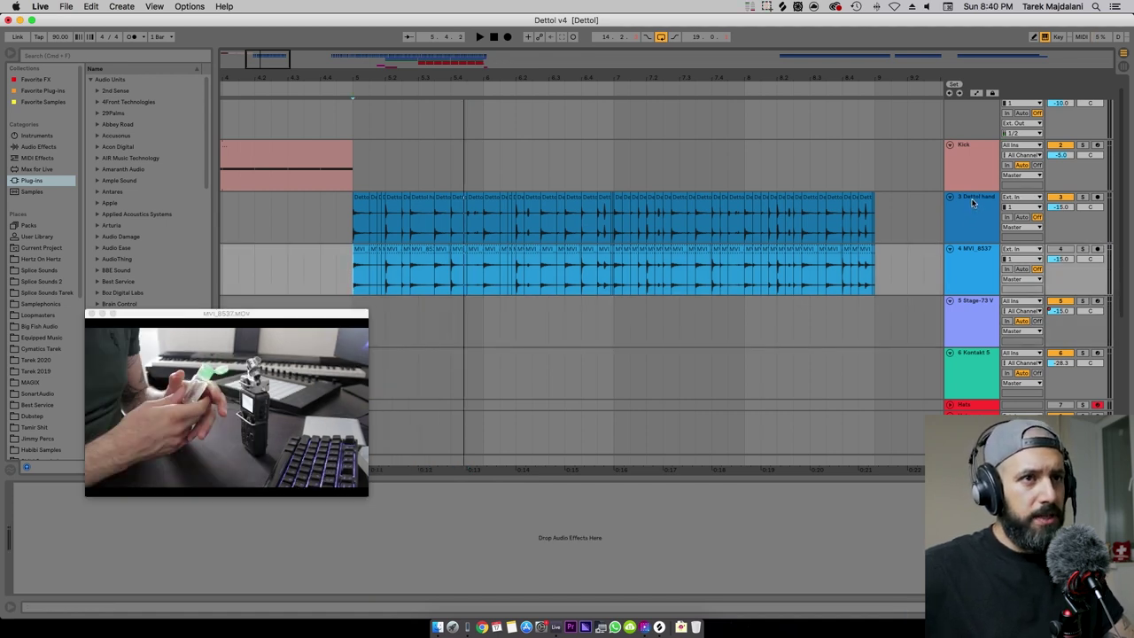
pyautogui.click(972, 203)
pyautogui.moveTo(218, 319); pyautogui.dragTo(210, 237)
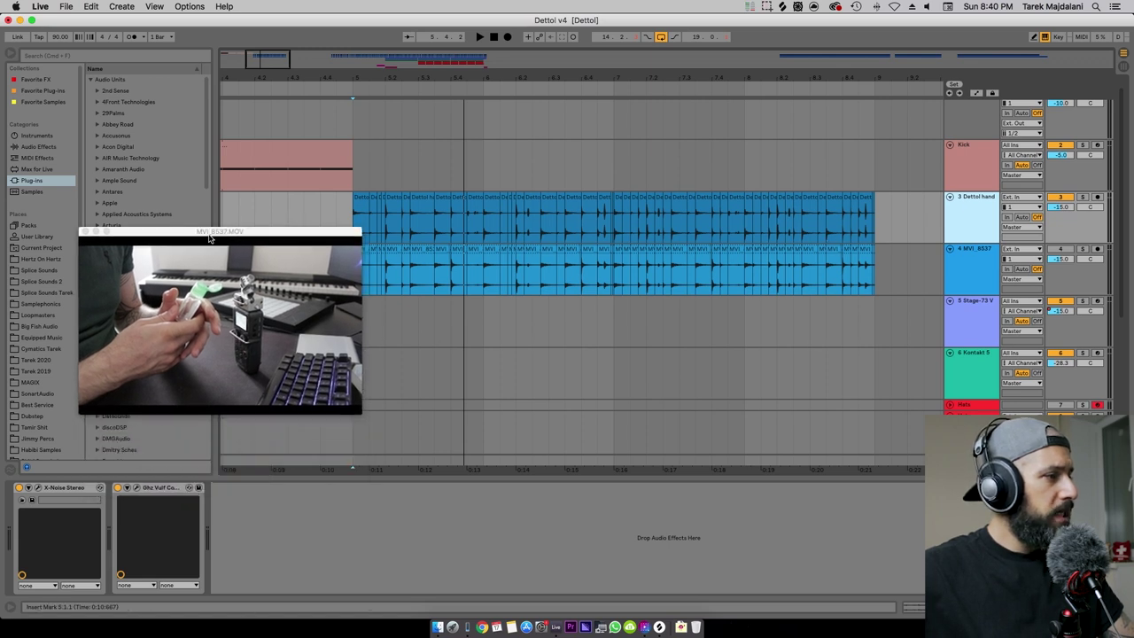
pyautogui.click(509, 214)
pyautogui.click(33, 500)
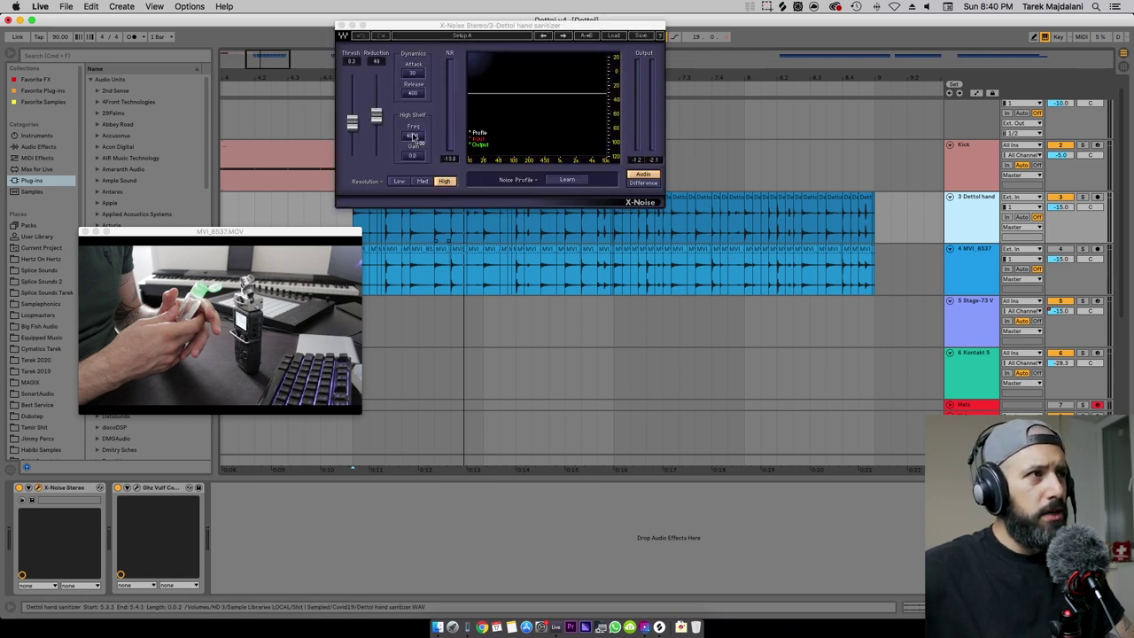
pyautogui.click(341, 26)
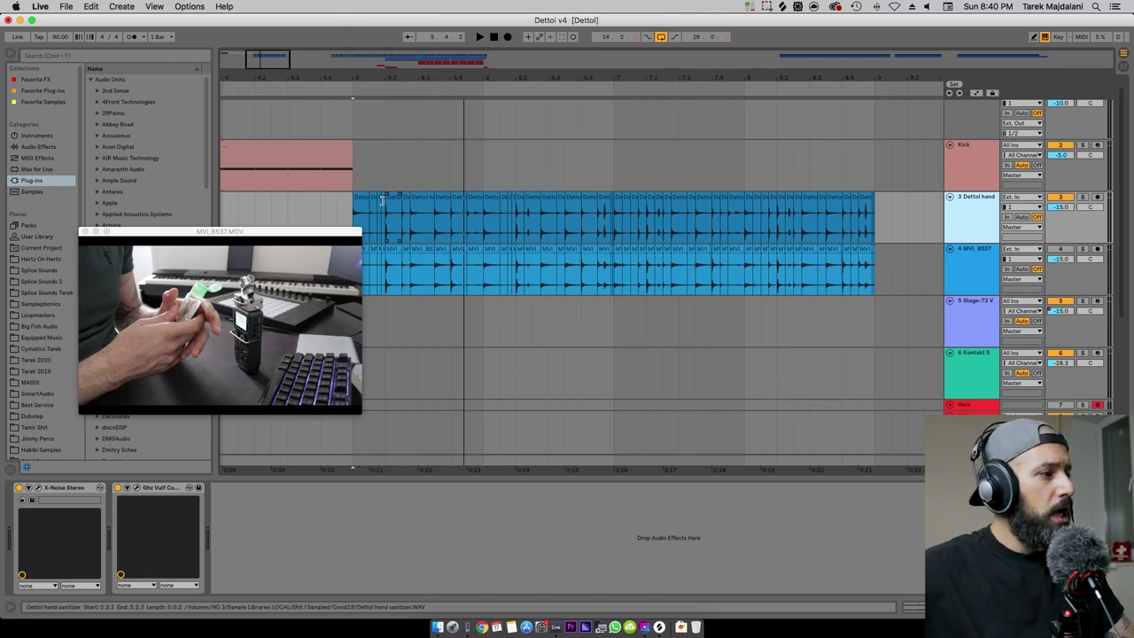
pyautogui.click(138, 488)
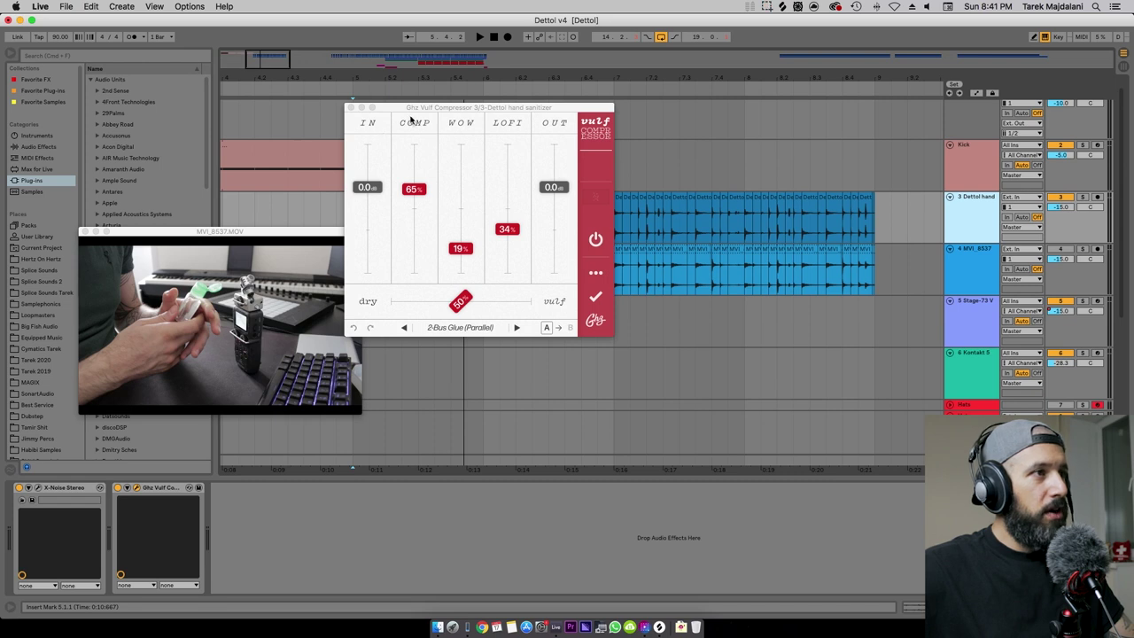
pyautogui.moveTo(453, 108); pyautogui.dragTo(444, 101)
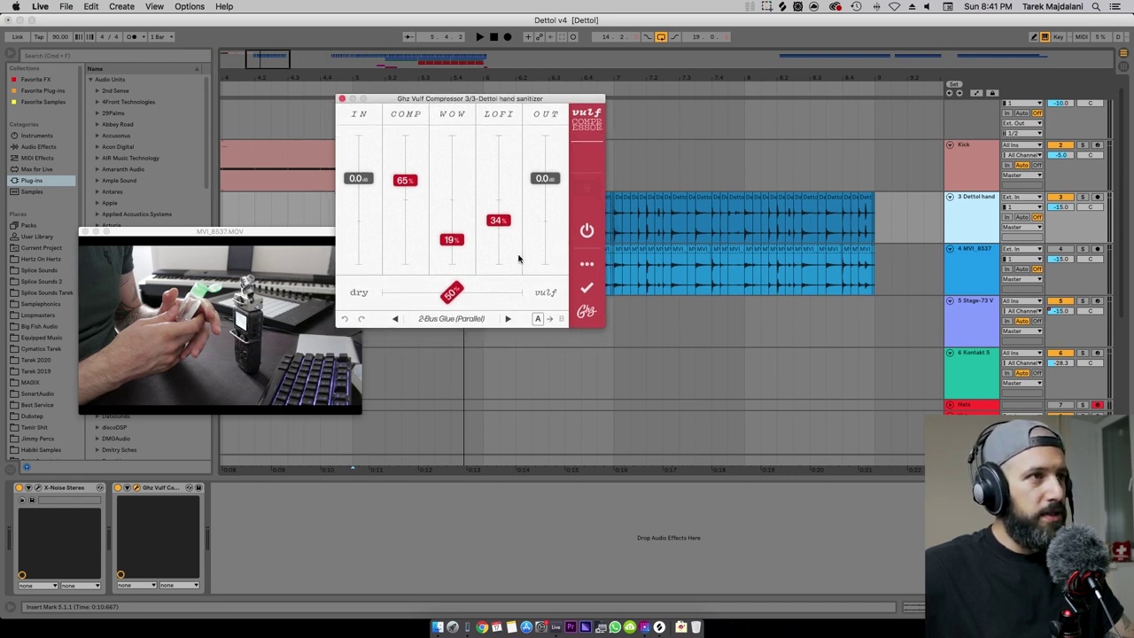
pyautogui.moveTo(213, 231); pyautogui.dragTo(199, 214)
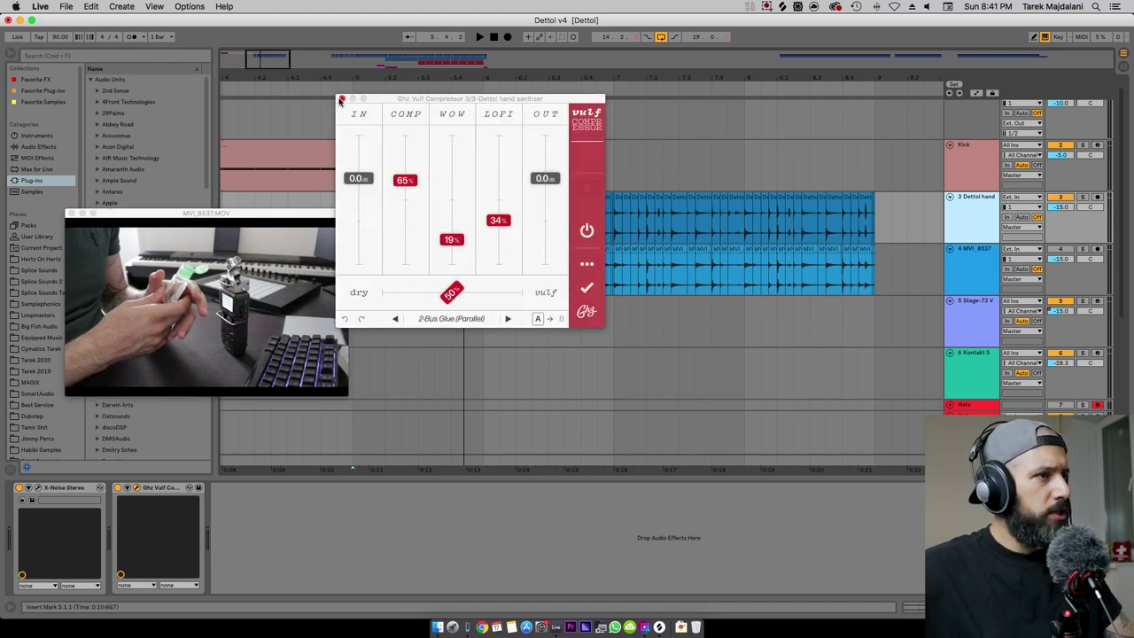
pyautogui.click(341, 99)
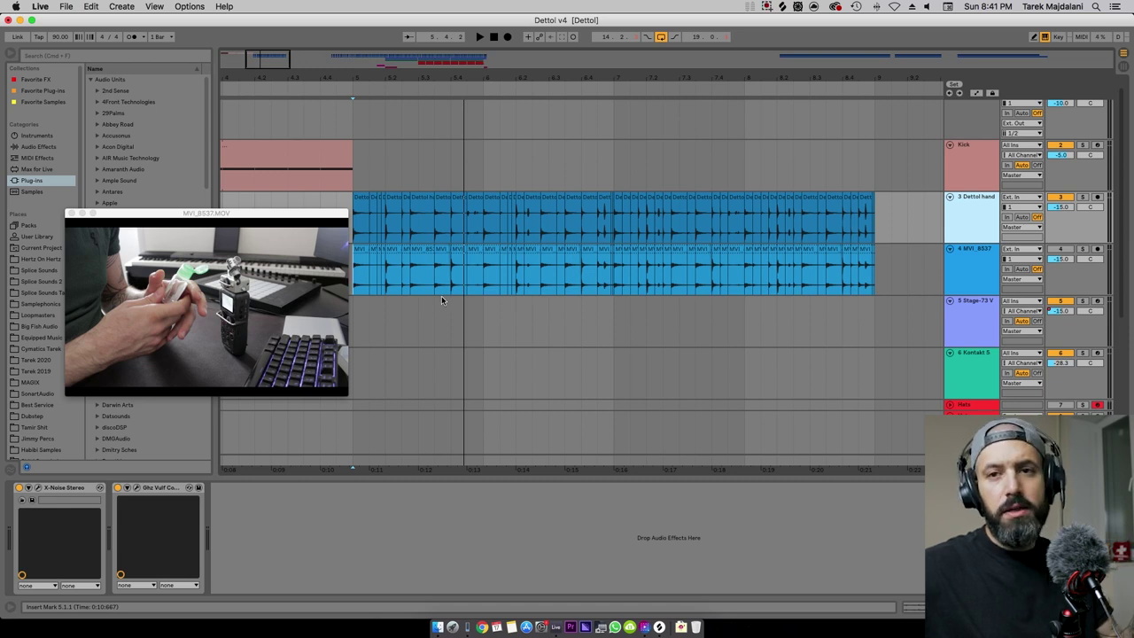
# Play the opening chopped section with the video at native size, stopping at bar 7, then zoom out.
pyautogui.click(354, 305)
pyautogui.press('space')
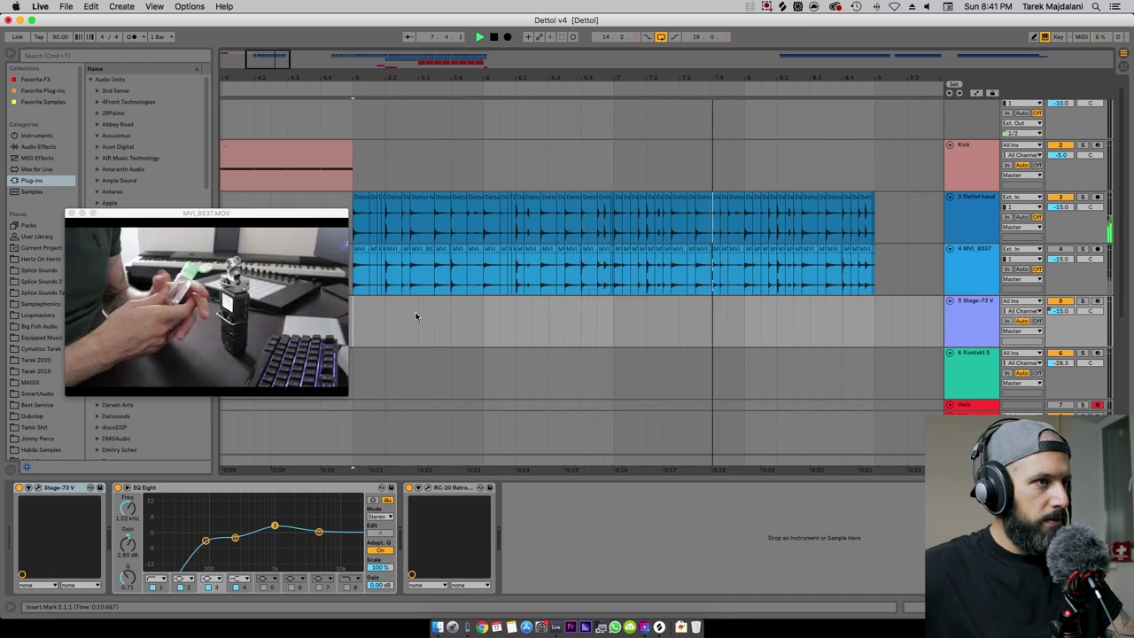
pyautogui.press('space')
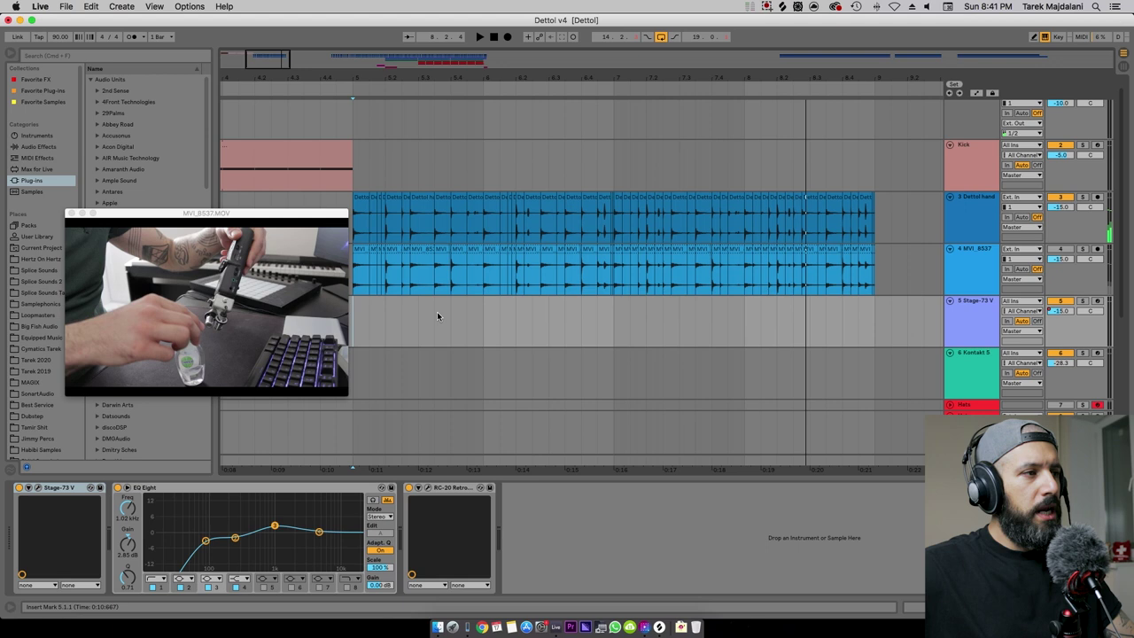
pyautogui.moveTo(349, 310); pyautogui.dragTo(612, 307)
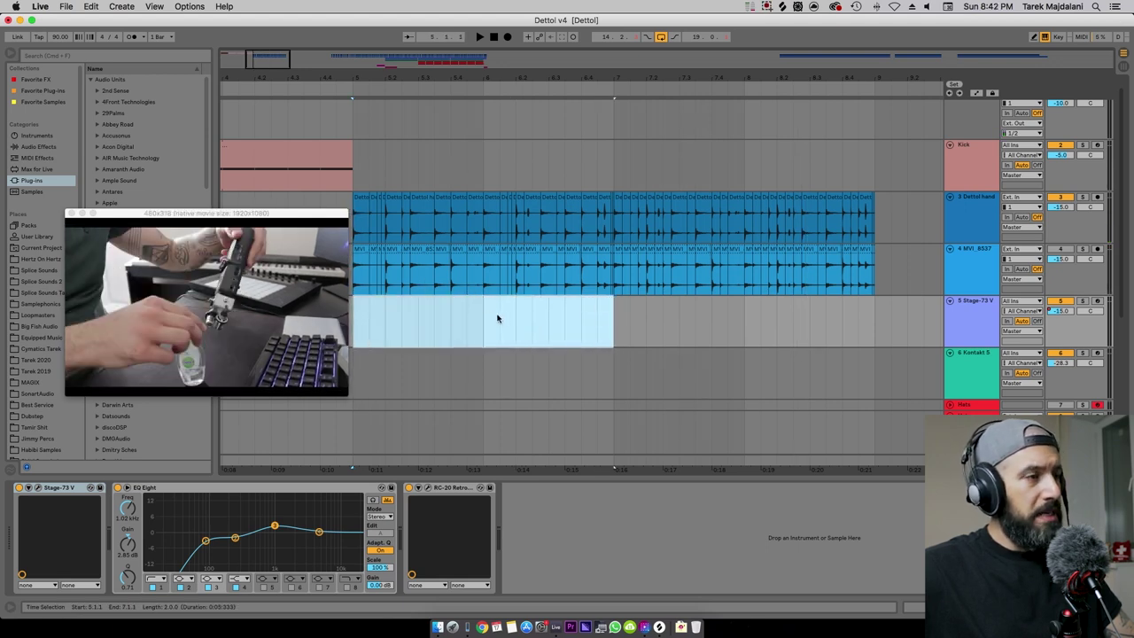
pyautogui.press('space')
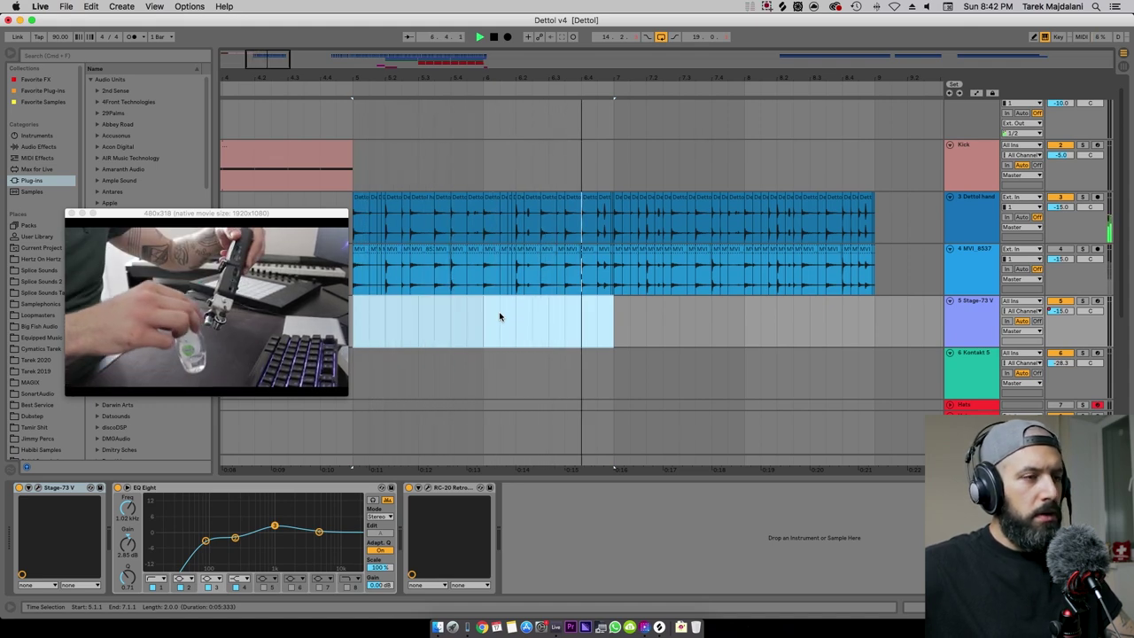
pyautogui.click(611, 311)
pyautogui.press('space')
pyautogui.press('space')
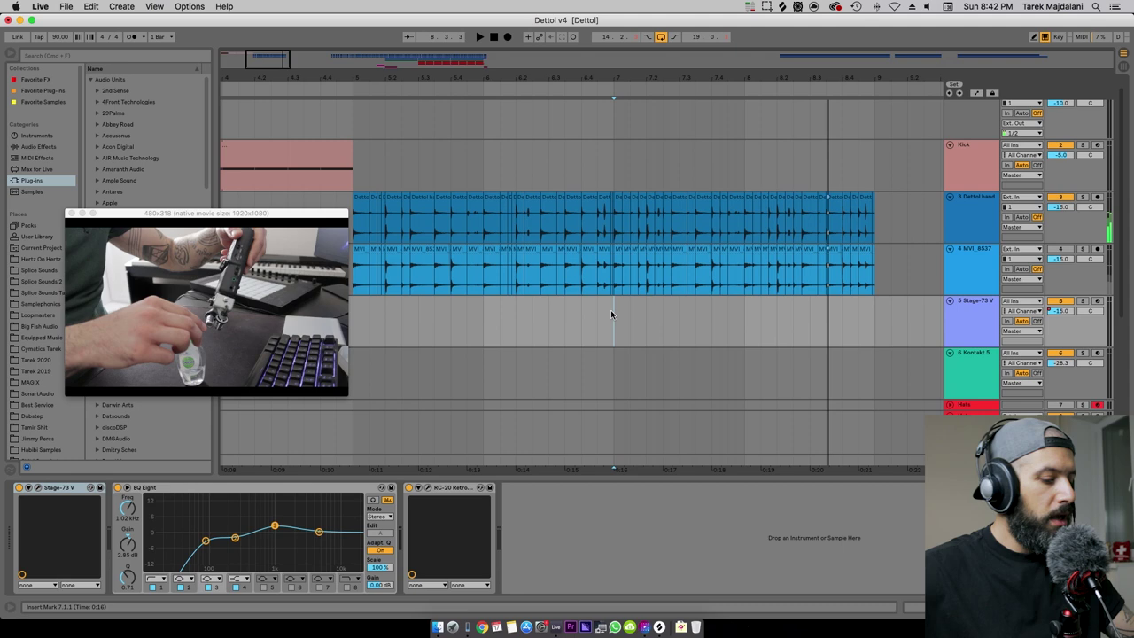
pyautogui.press('-')
pyautogui.press('-')
# Open the first short Dettol chop at bar 5 in Clip View and play it against the video.
pyautogui.hscroll(-5, 558, 204)
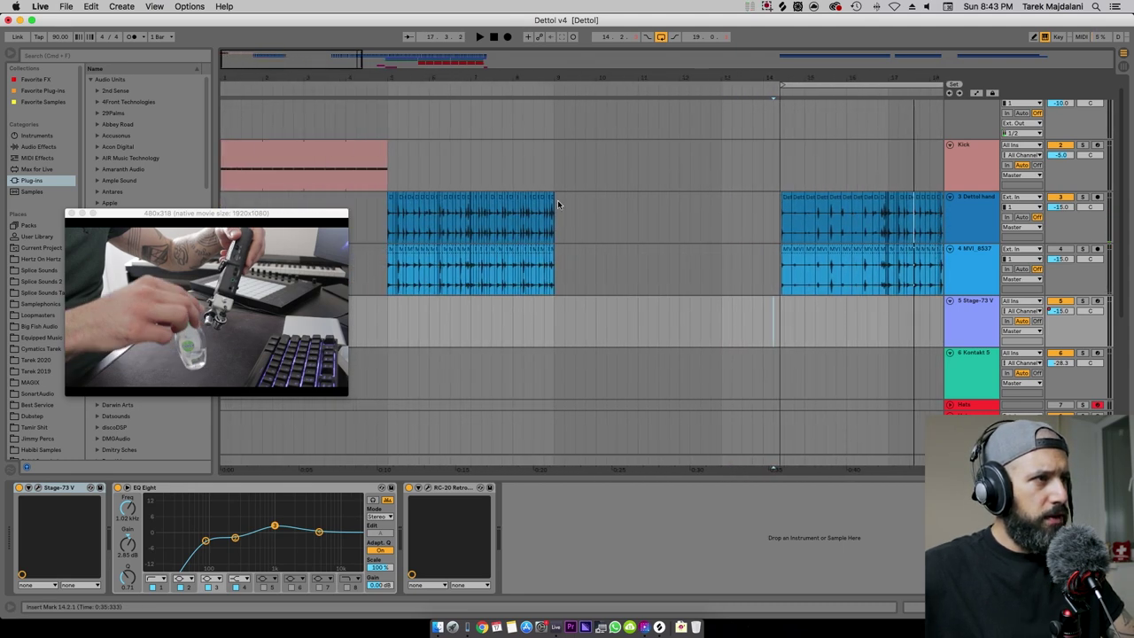
pyautogui.moveTo(391, 74); pyautogui.dragTo(390, 177)
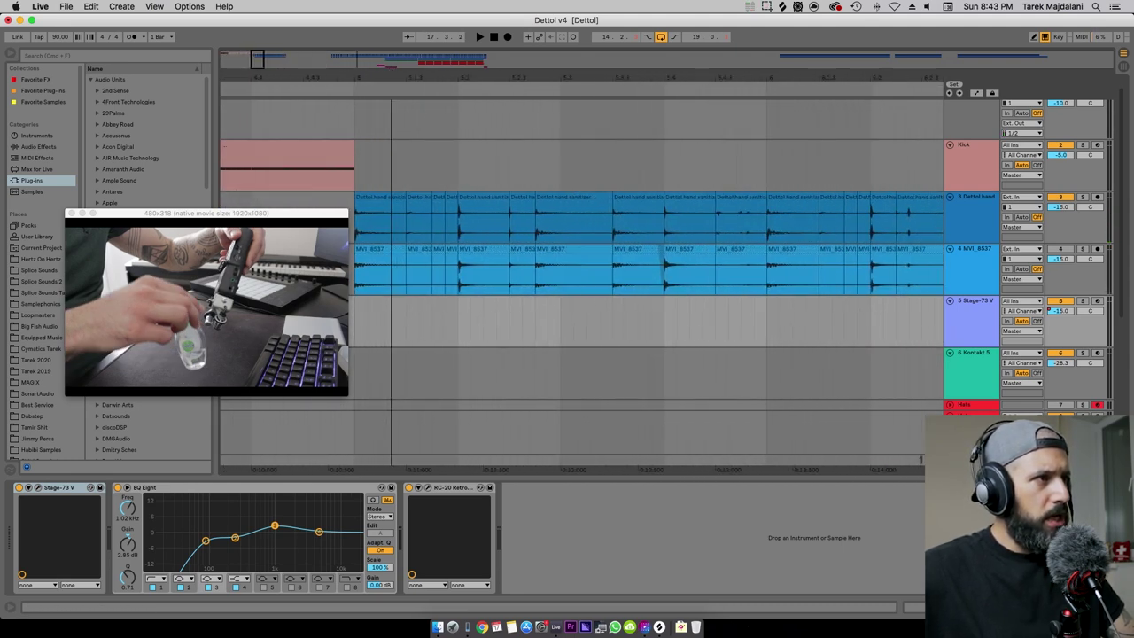
pyautogui.click(379, 209)
pyautogui.doubleClick(377, 198)
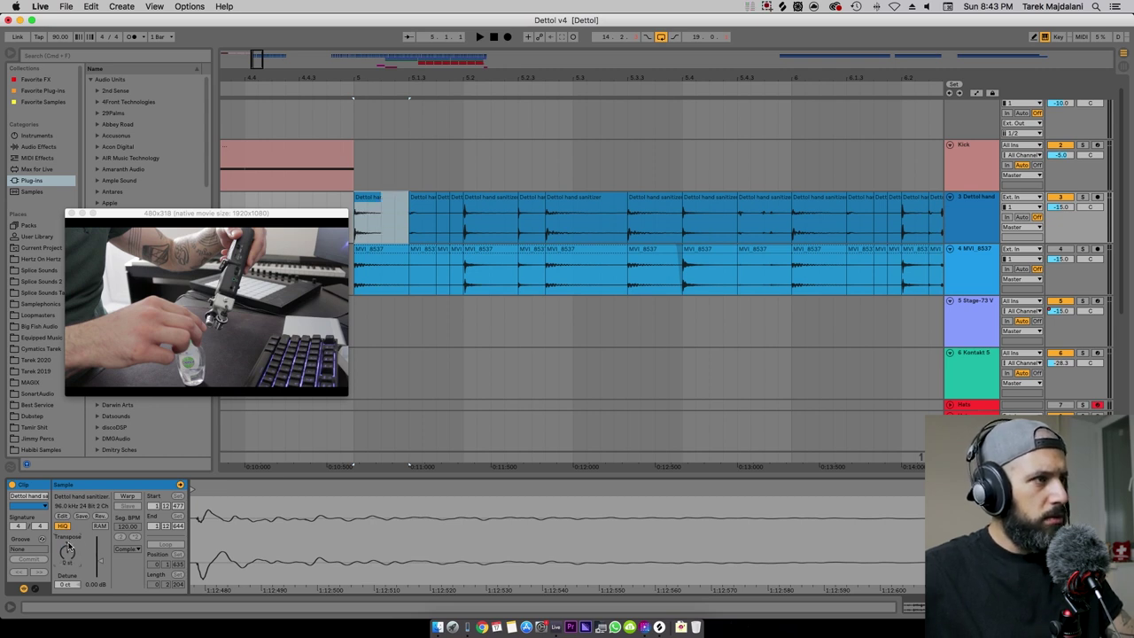
pyautogui.press('space')
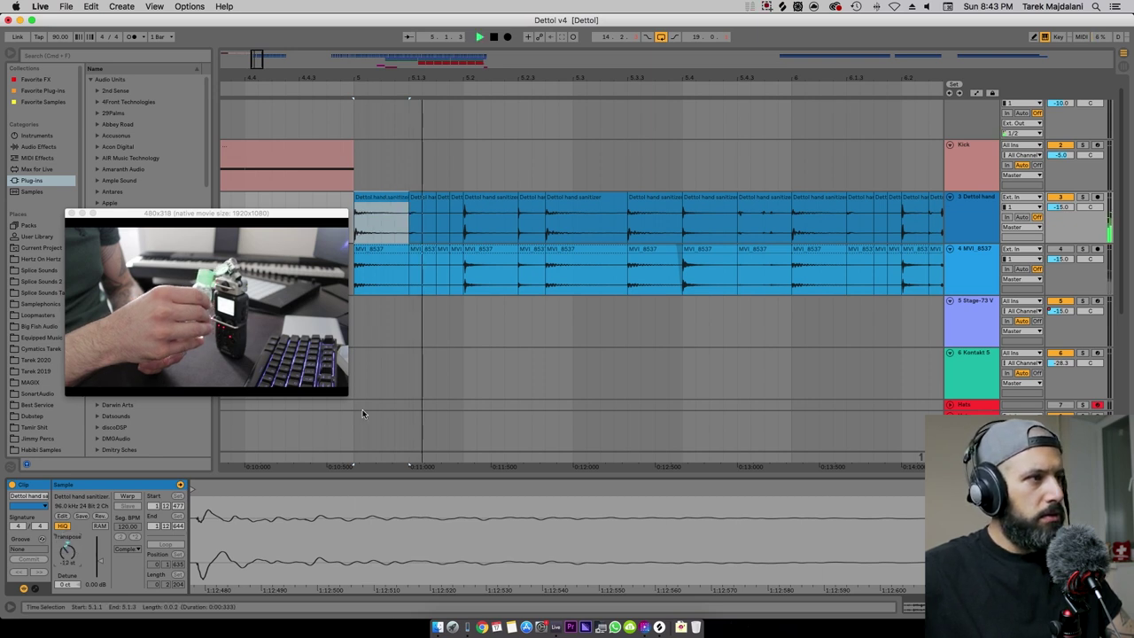
pyautogui.press('space')
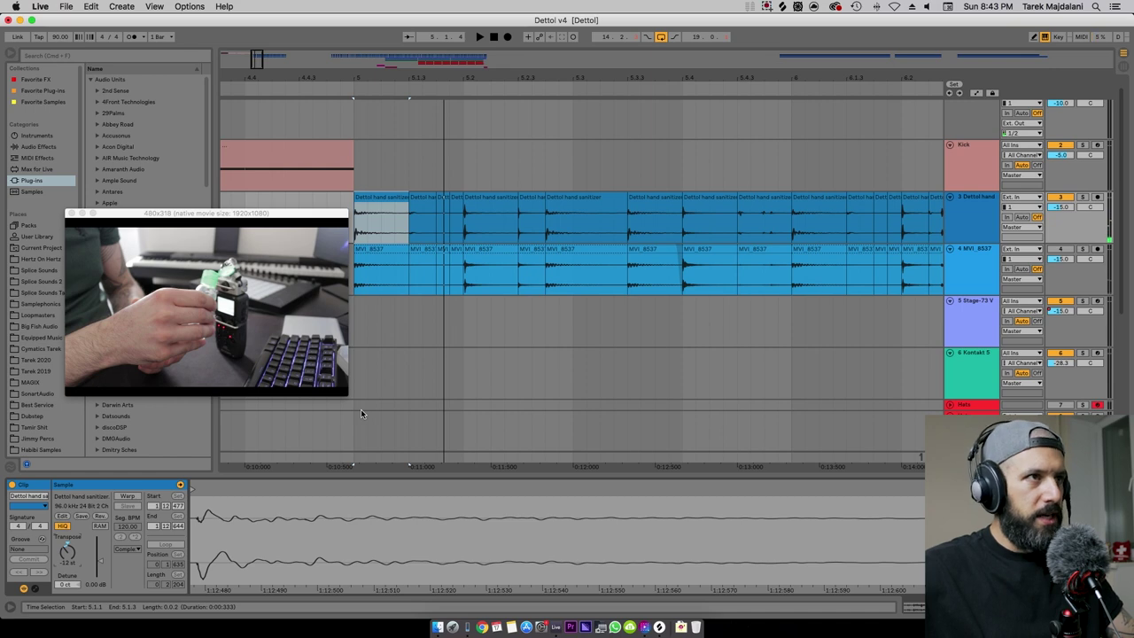
pyautogui.press('-')
pyautogui.press('-')
pyautogui.press('-')
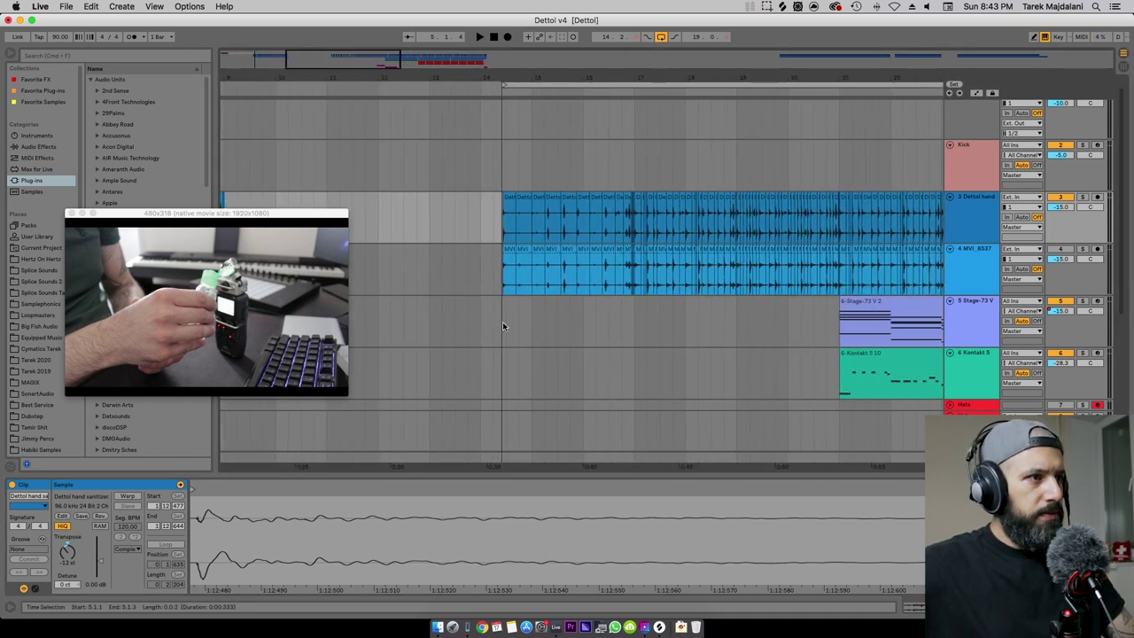
# Play from bar 14 as chords, bass and hats enter over the sanitizer beat, then stop.
pyautogui.click(503, 326)
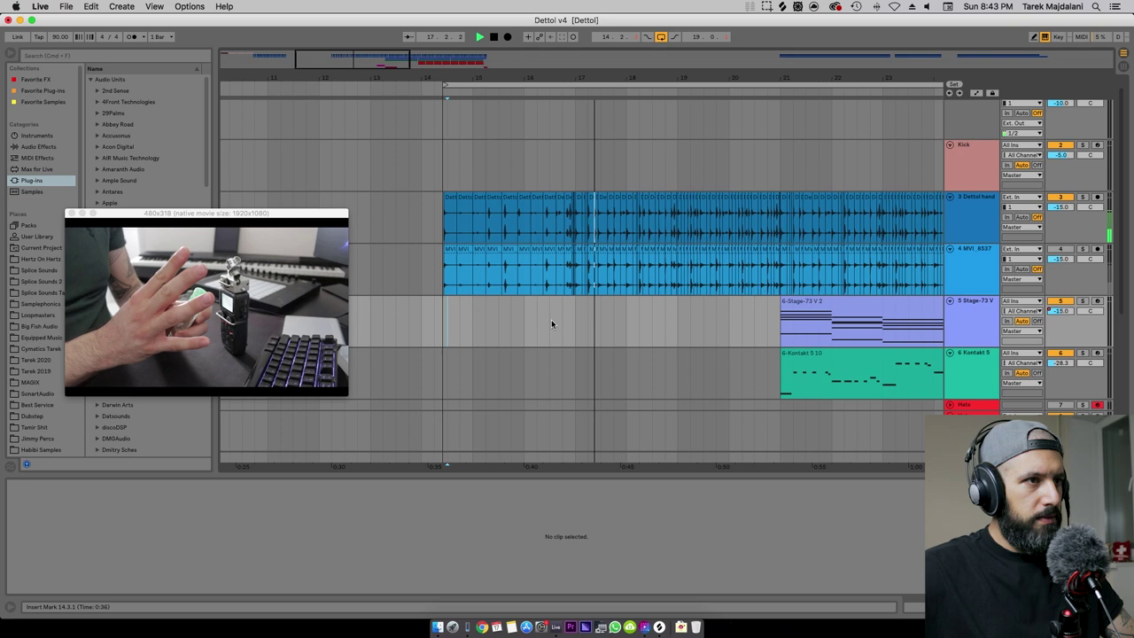
pyautogui.hscroll(5, 567, 321)
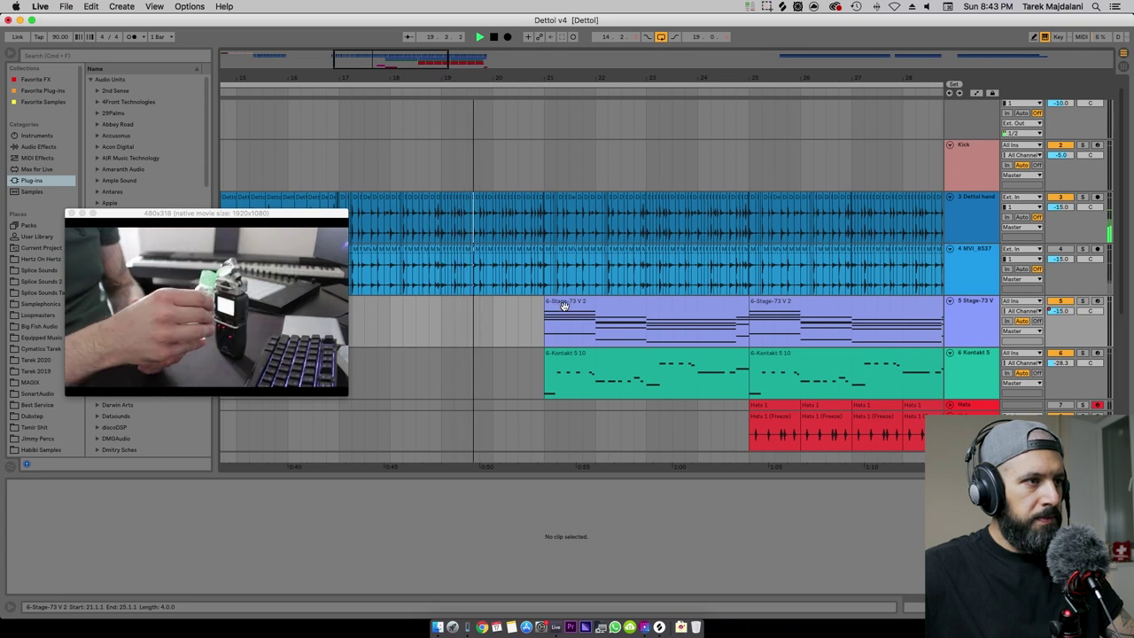
pyautogui.hscroll(1, 528, 317)
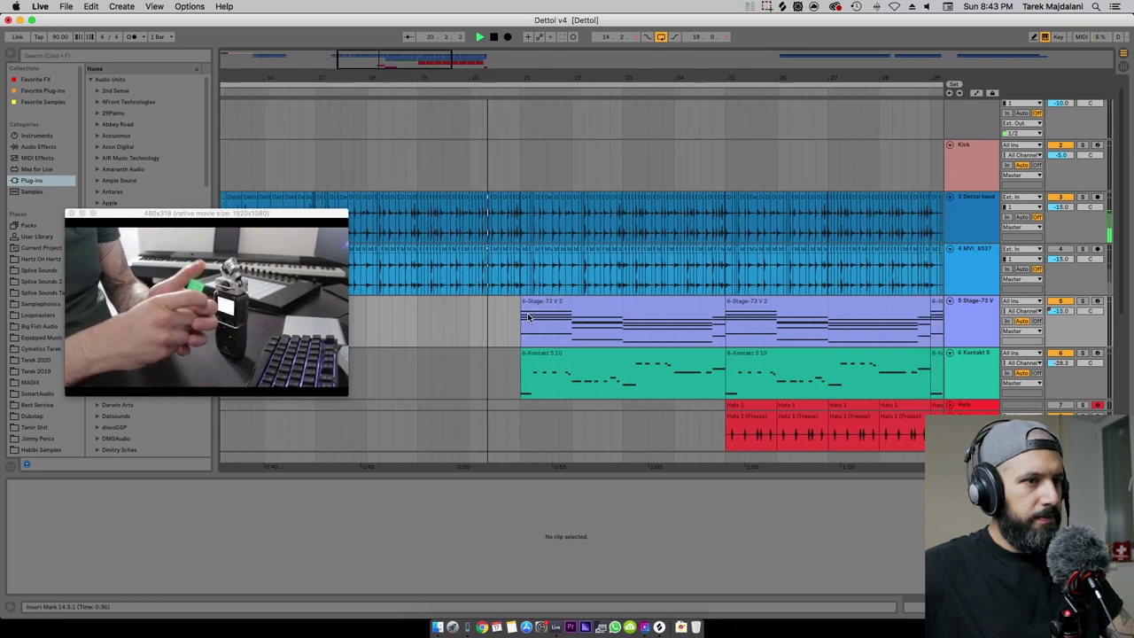
pyautogui.hscroll(2, 528, 318)
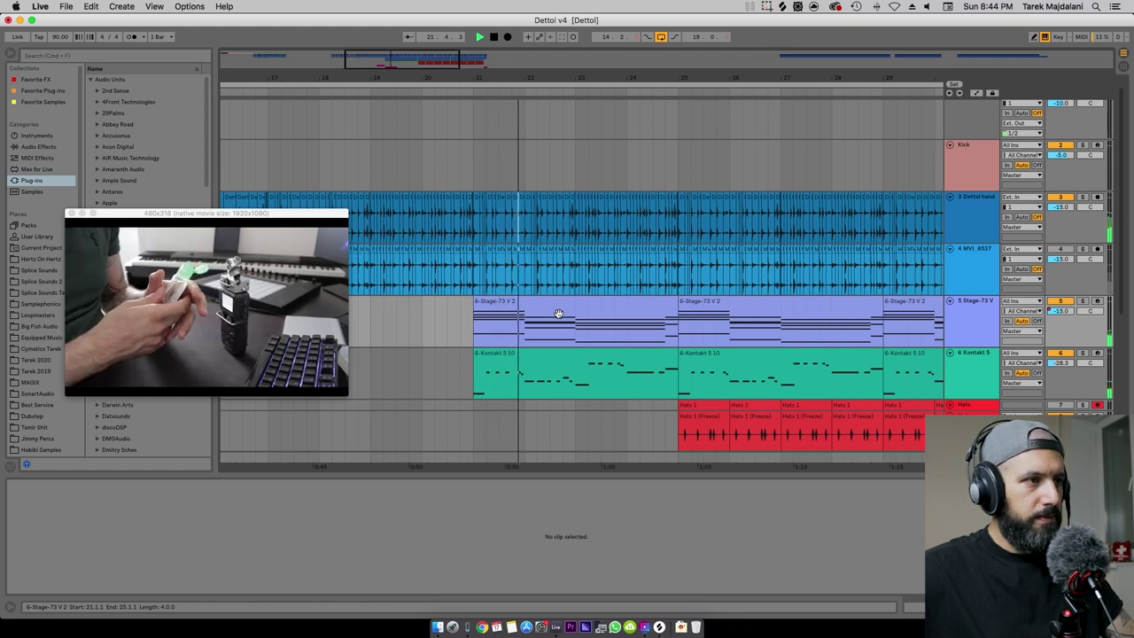
pyautogui.hscroll(1, 574, 315)
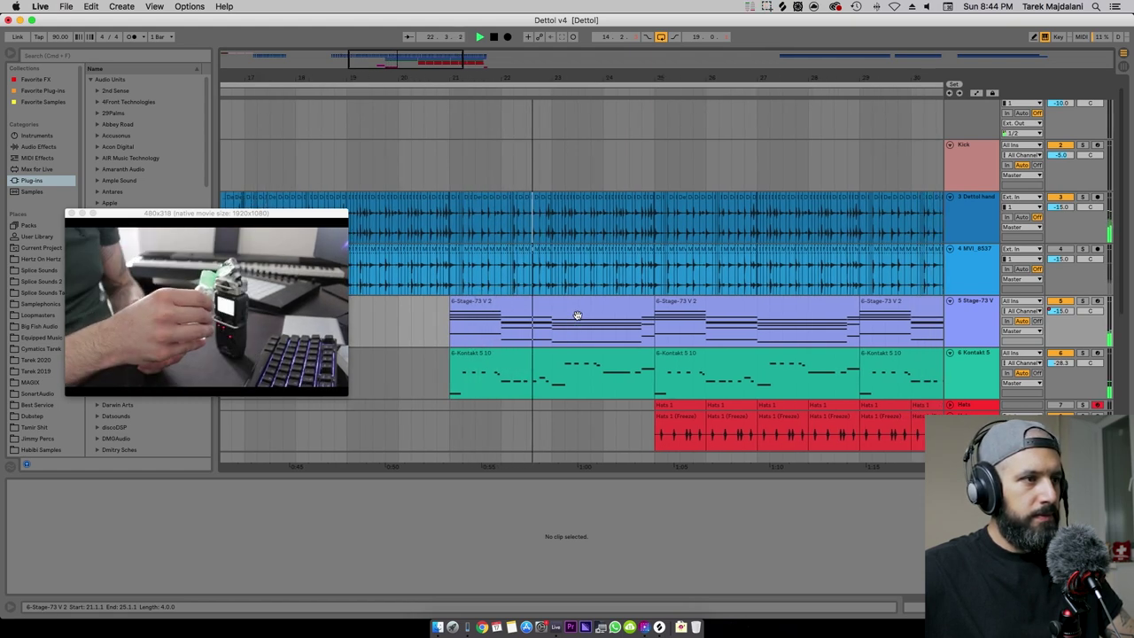
pyautogui.hscroll(1, 577, 315)
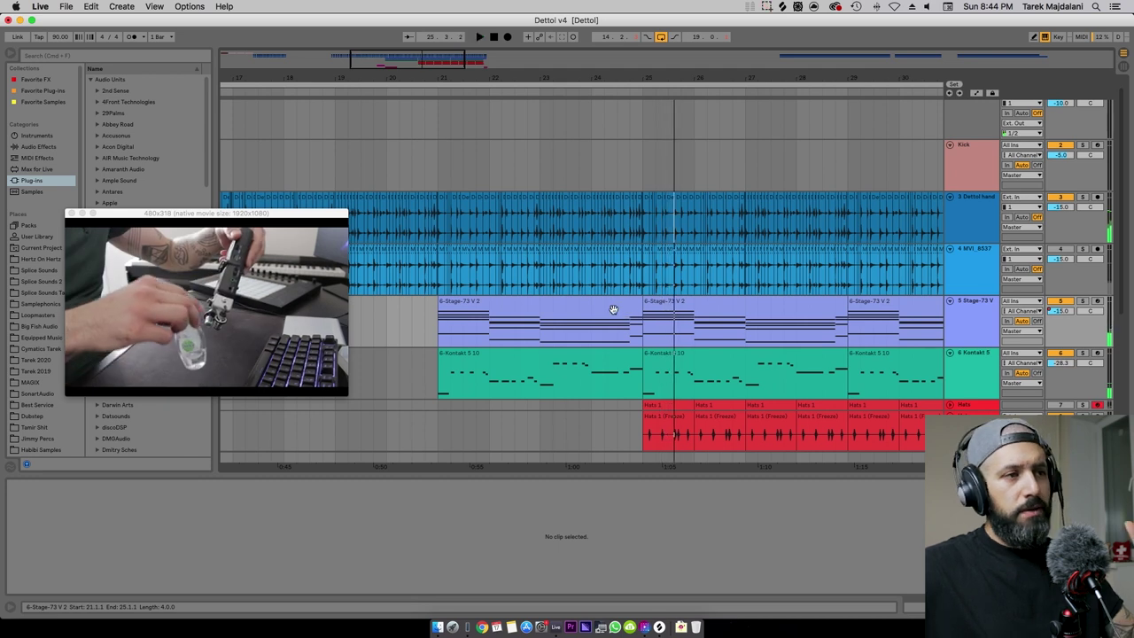
pyautogui.press('space')
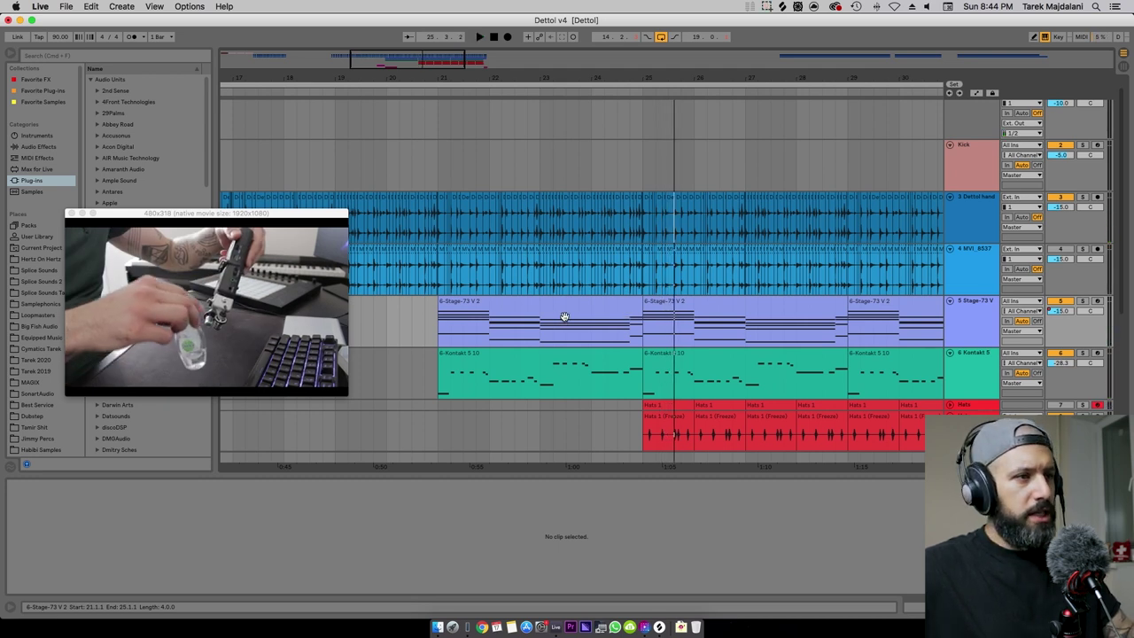
# Inspect the 6-Kontakt 5 10 clip and the Hats group, selecting the Hats 1 (Freeze) track.
pyautogui.click(541, 361)
pyautogui.scroll(-3, 938, 342)
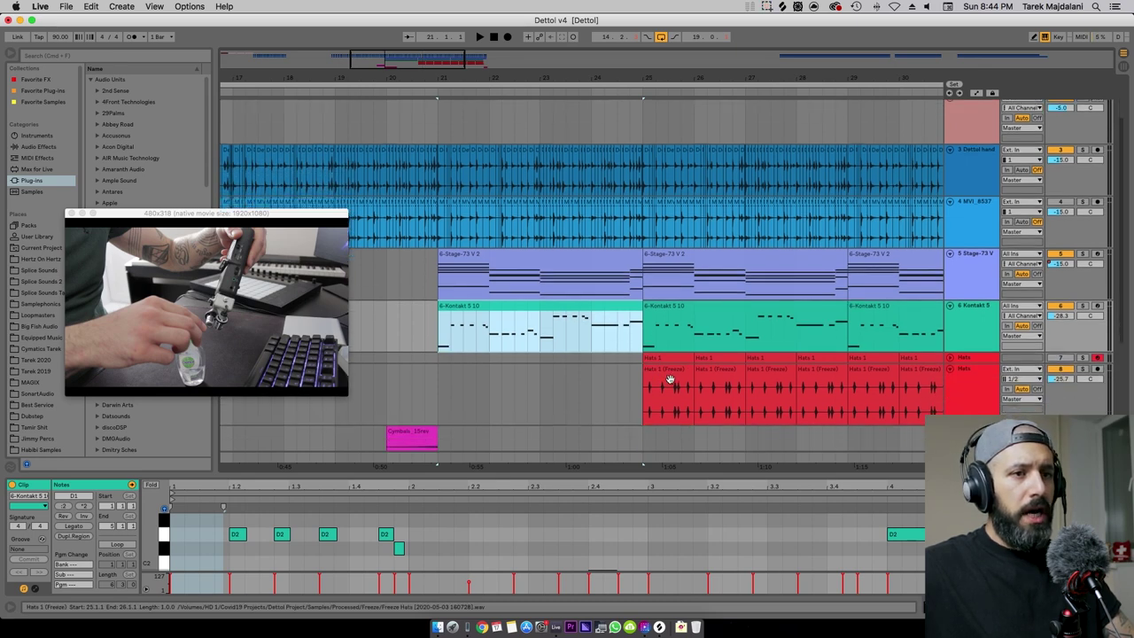
pyautogui.click(949, 348)
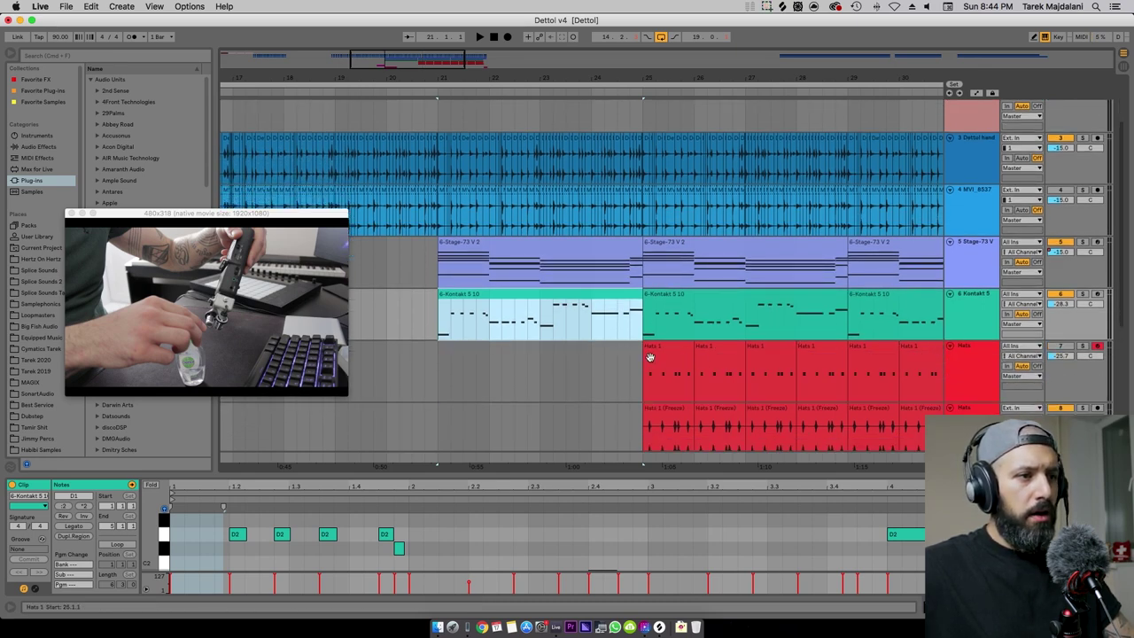
pyautogui.click(950, 349)
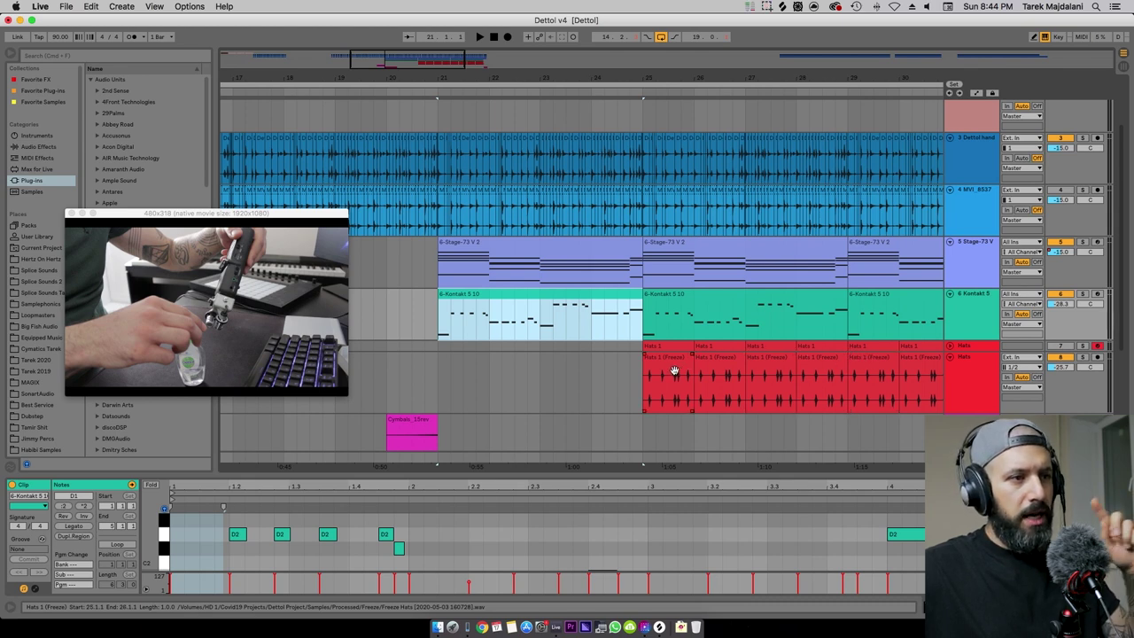
pyautogui.click(975, 348)
pyautogui.click(966, 363)
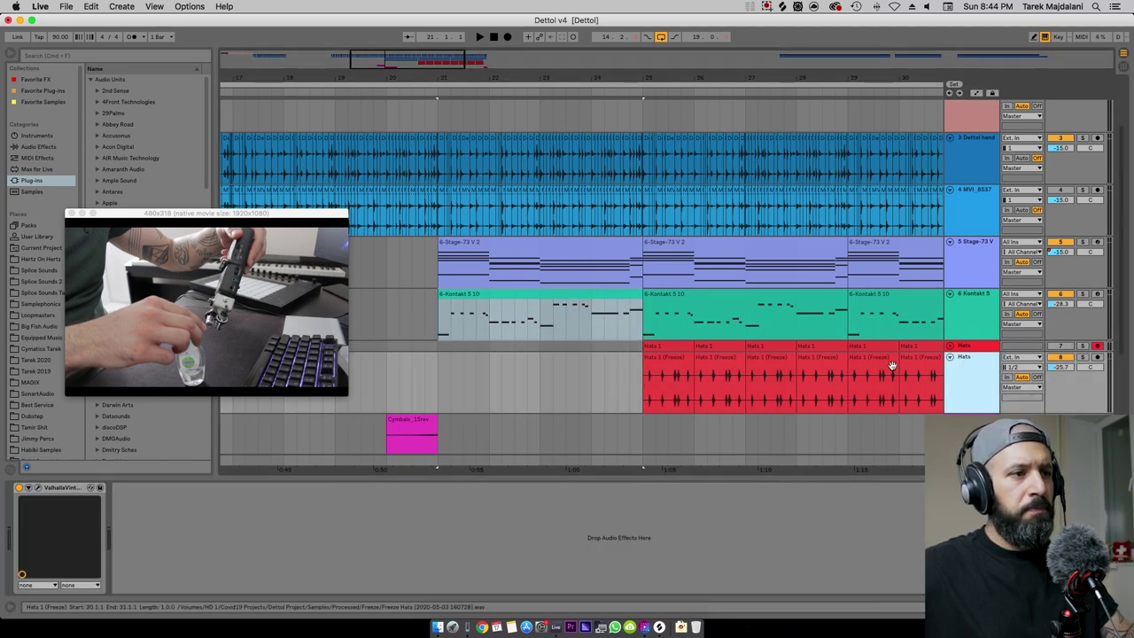
# Play from the Hats 1 (Freeze) clip, soloing then unsoloing the hats, then stop and zoom out.
pyautogui.click(674, 363)
pyautogui.hscroll(5, 603, 417)
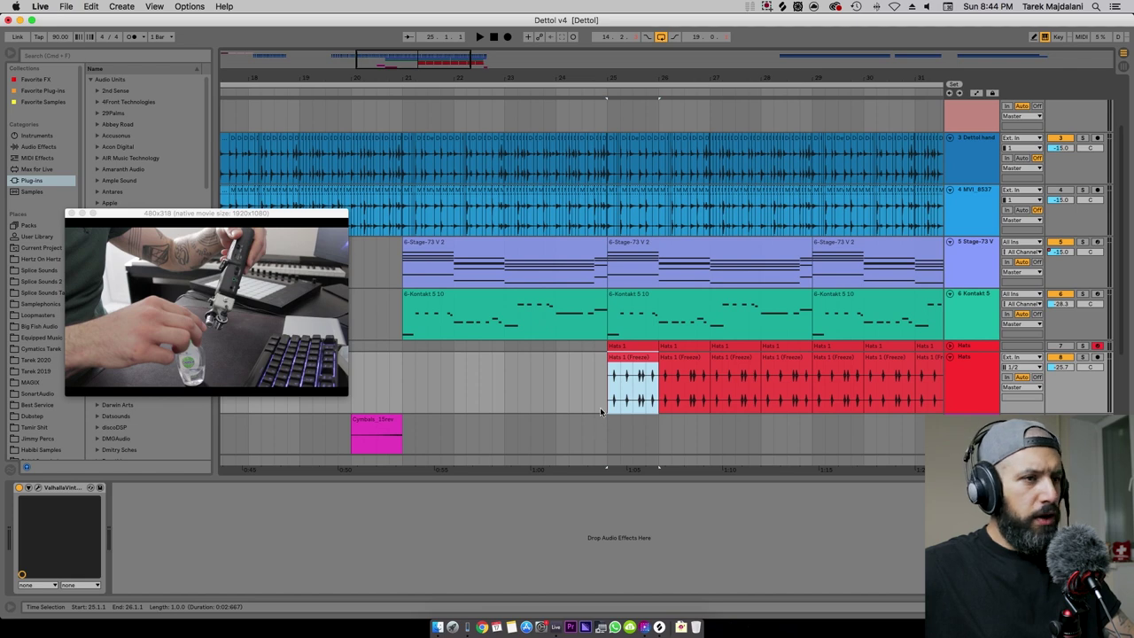
pyautogui.press('space')
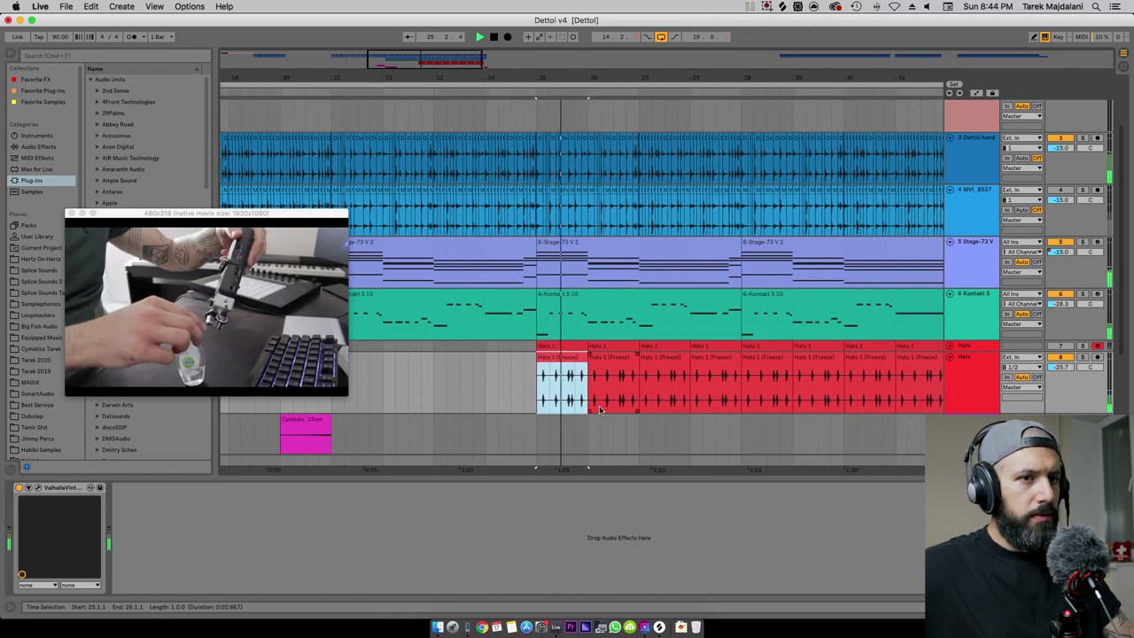
pyautogui.click(1083, 358)
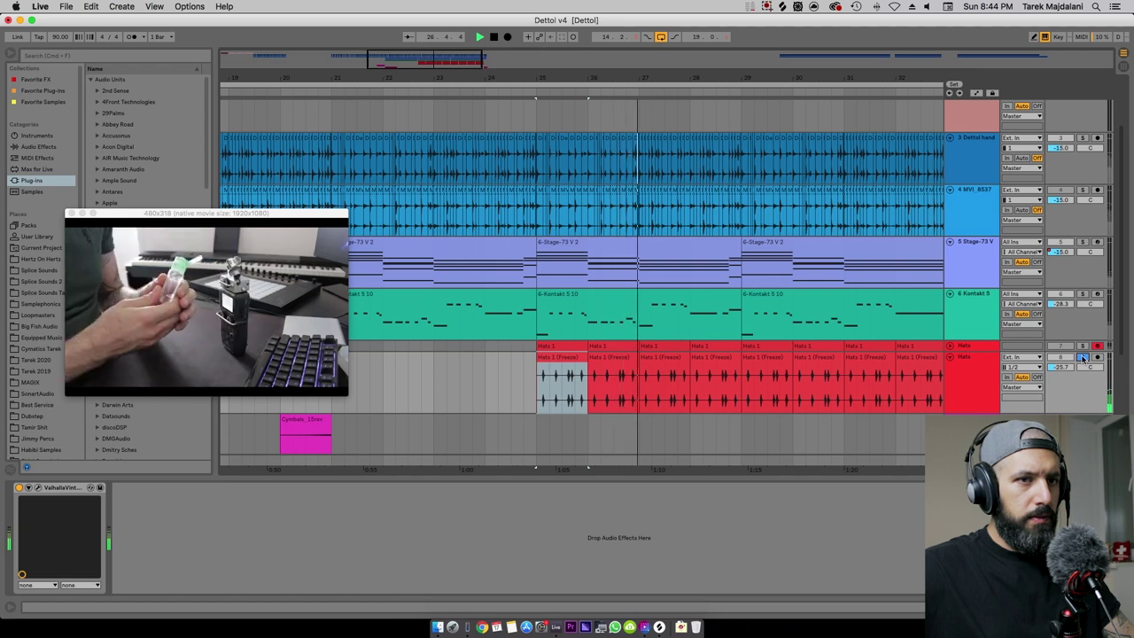
pyautogui.click(1083, 358)
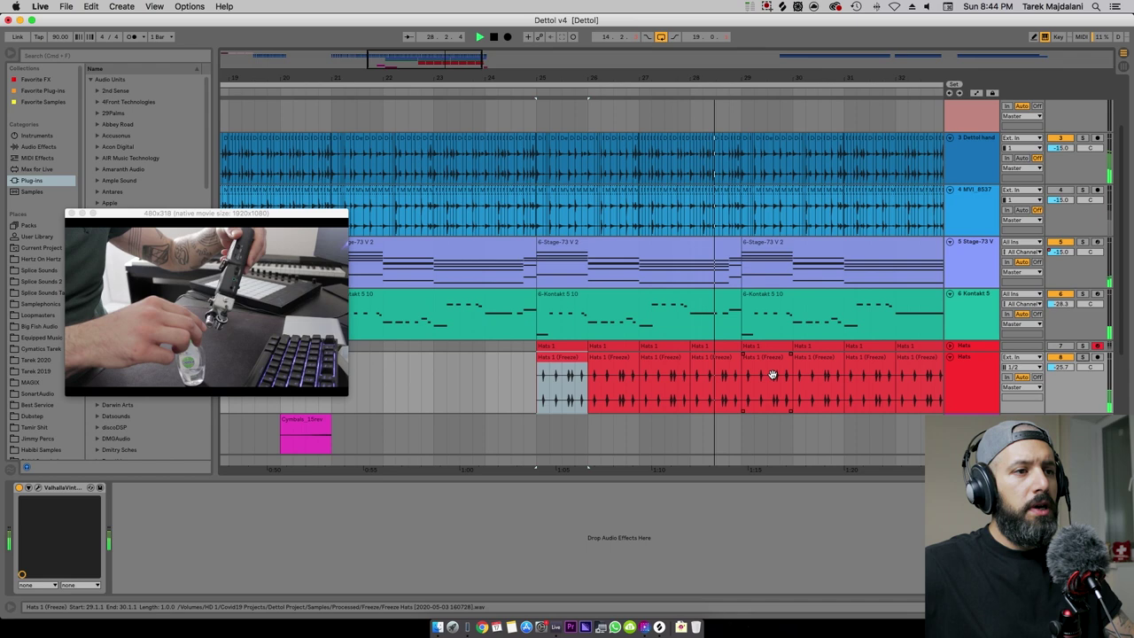
pyautogui.press('space')
pyautogui.click(772, 393)
pyautogui.press('-')
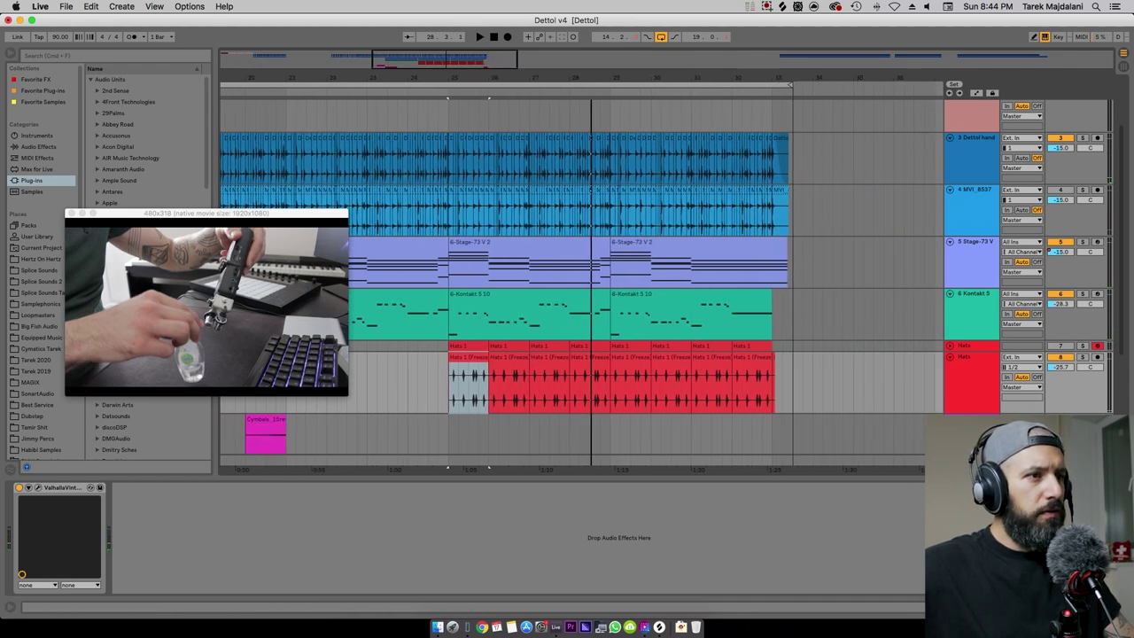
pyautogui.press('-')
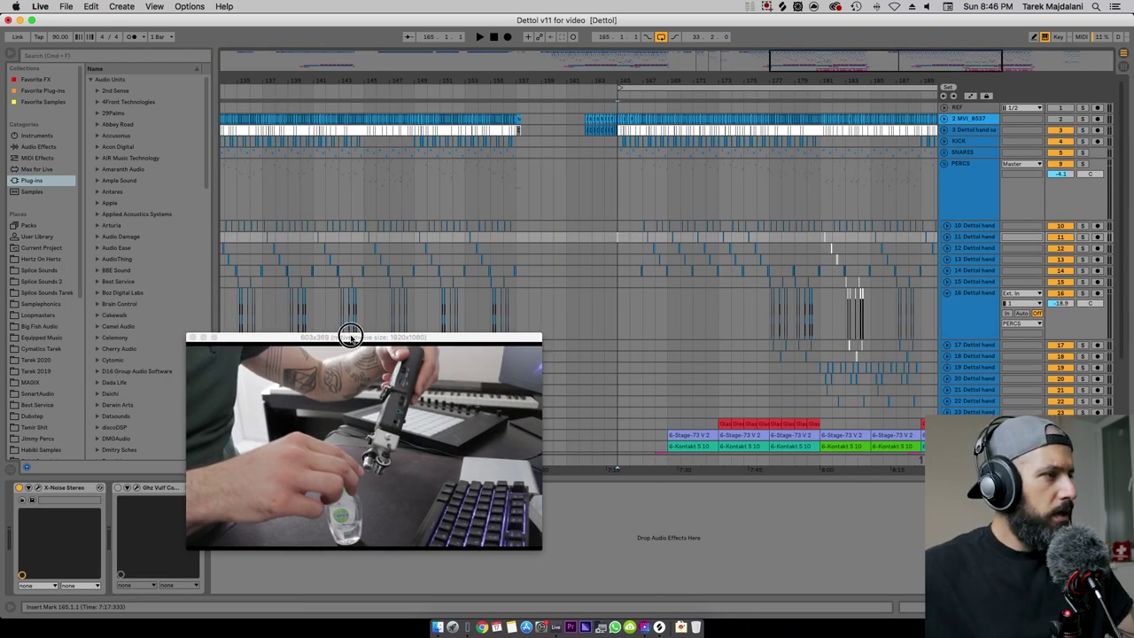
# Reposition and resize the video preview window, then zoom the arrangement out around bar 165.
pyautogui.moveTo(346, 334); pyautogui.dragTo(242, 293)
pyautogui.moveTo(428, 507); pyautogui.dragTo(364, 455)
pyautogui.moveTo(244, 302); pyautogui.dragTo(245, 287)
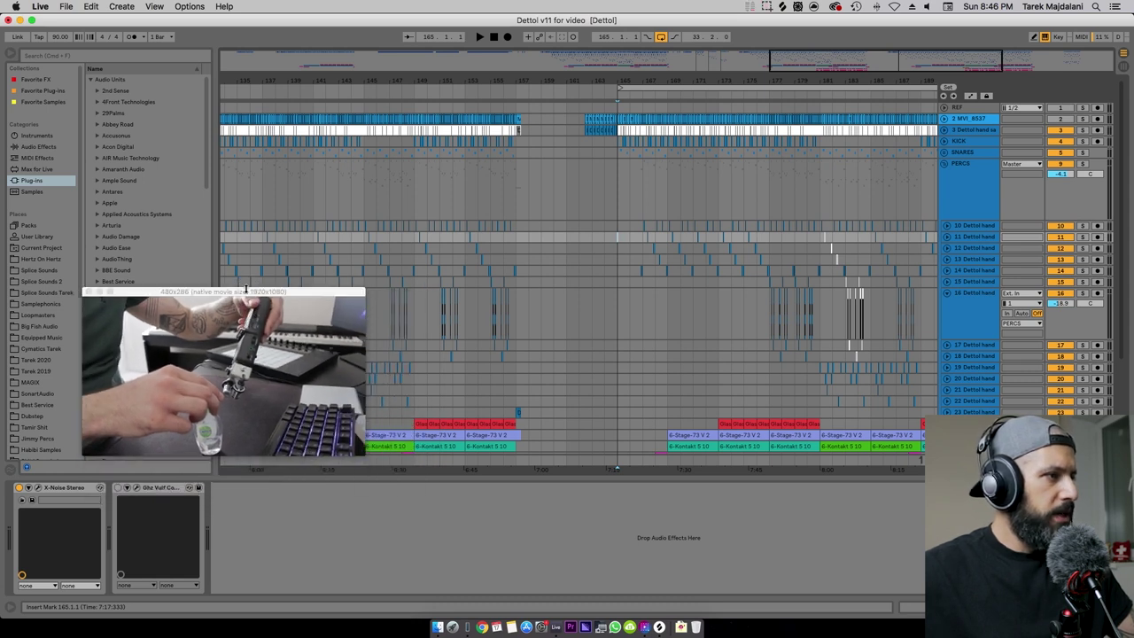
pyautogui.moveTo(363, 455); pyautogui.dragTo(367, 470)
pyautogui.moveTo(255, 293); pyautogui.dragTo(248, 380)
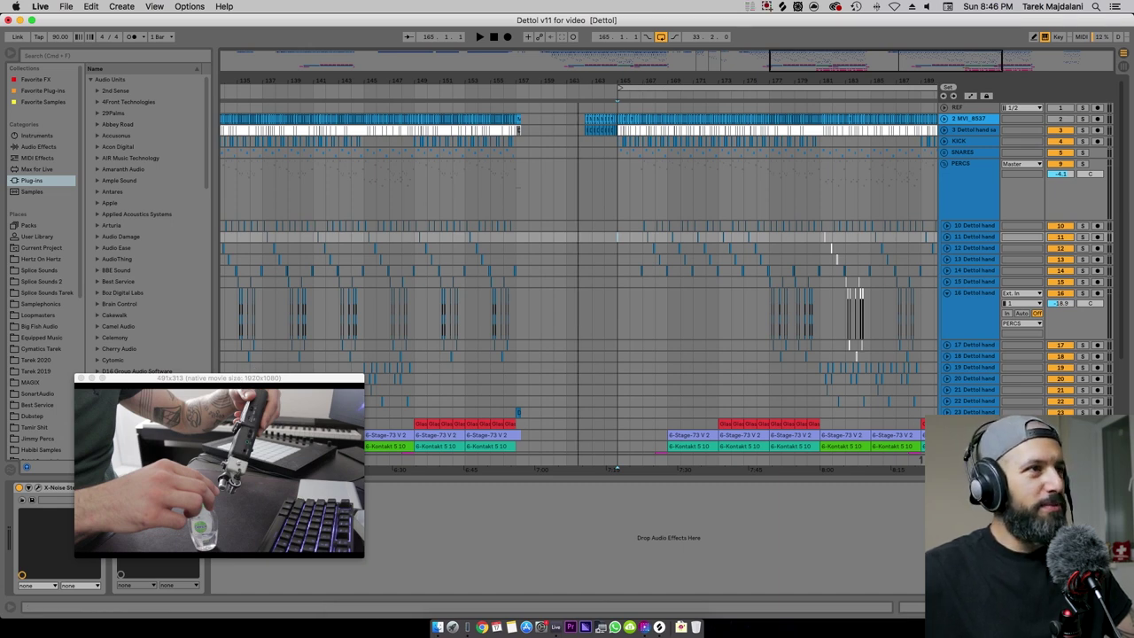
pyautogui.press('-')
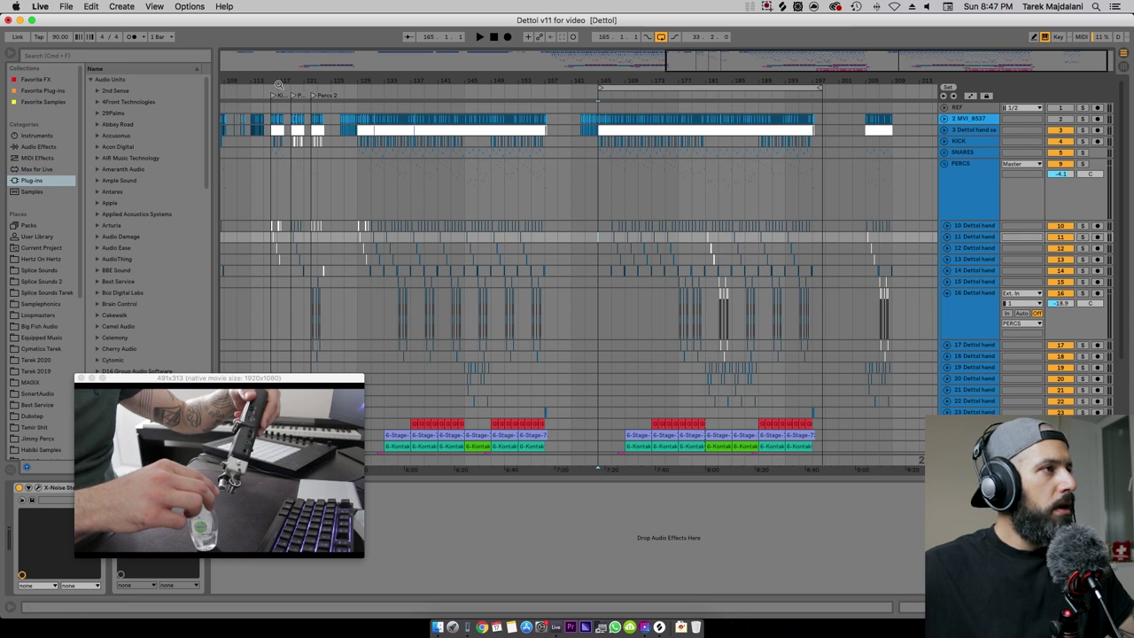
# Expand the SNARES and KICK groups to inspect their tracks, then fold KICK closed.
pyautogui.scroll(5, 438, 184)
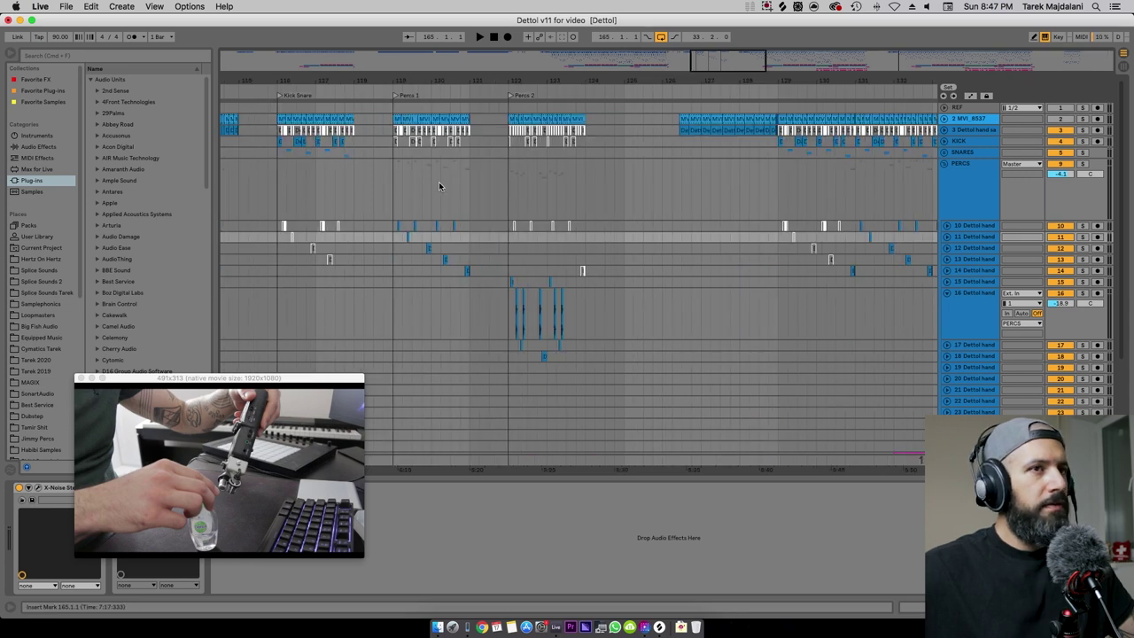
pyautogui.click(945, 153)
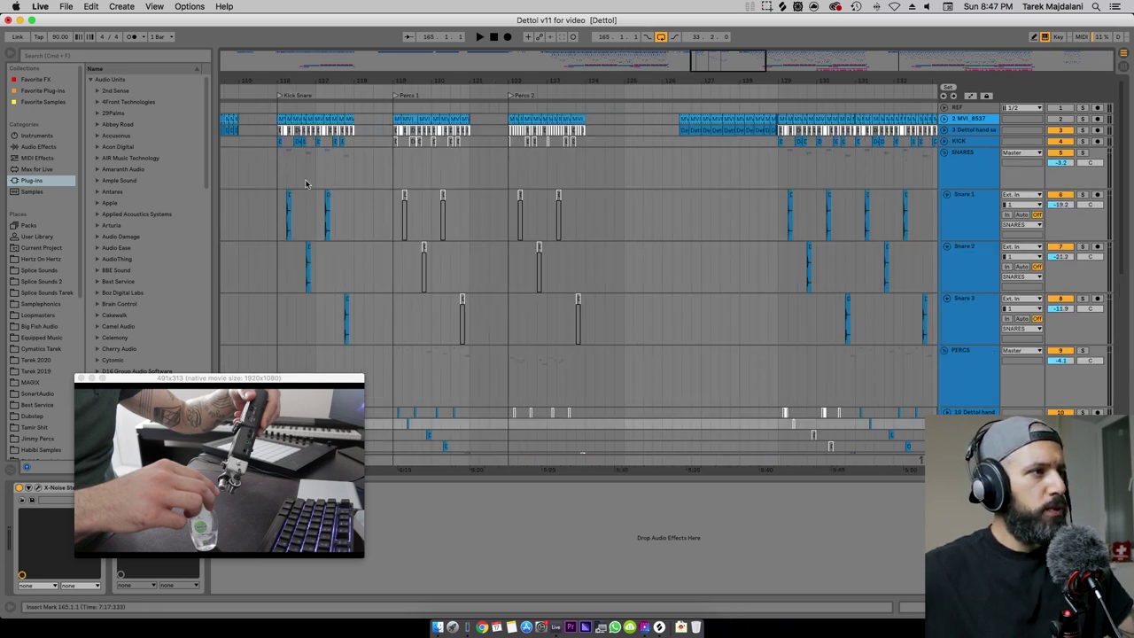
pyautogui.click(945, 141)
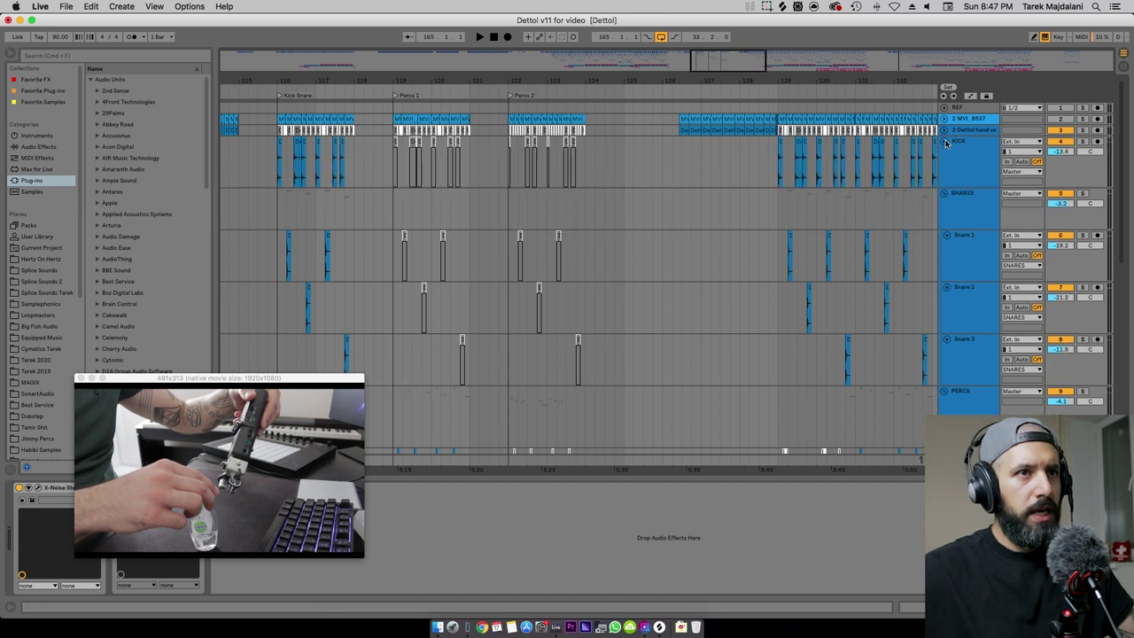
pyautogui.click(944, 141)
# Fold the SNARES group closed and set the start position to the Percs 1 locator at bar 119.
pyautogui.moveTo(144, 399); pyautogui.dragTo(116, 238)
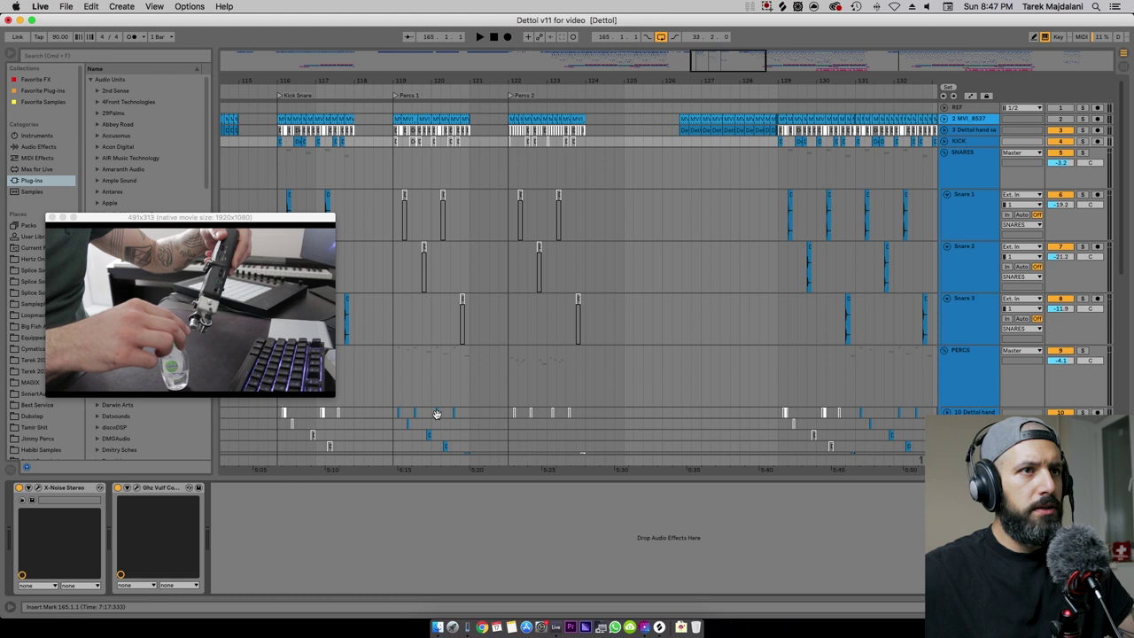
pyautogui.click(955, 156)
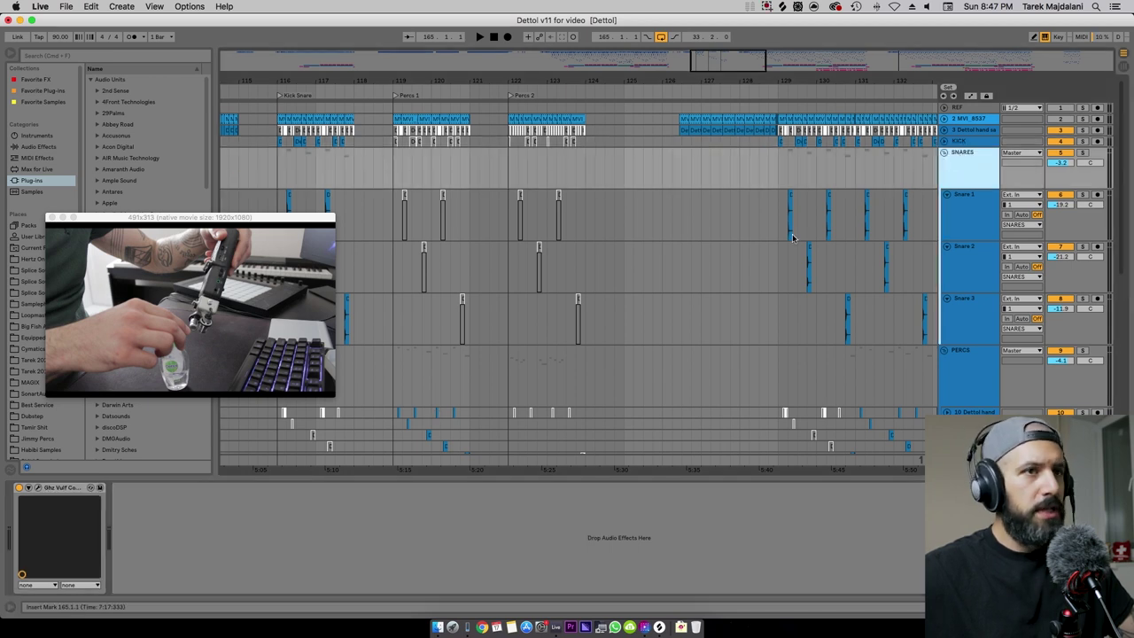
pyautogui.press('Left')
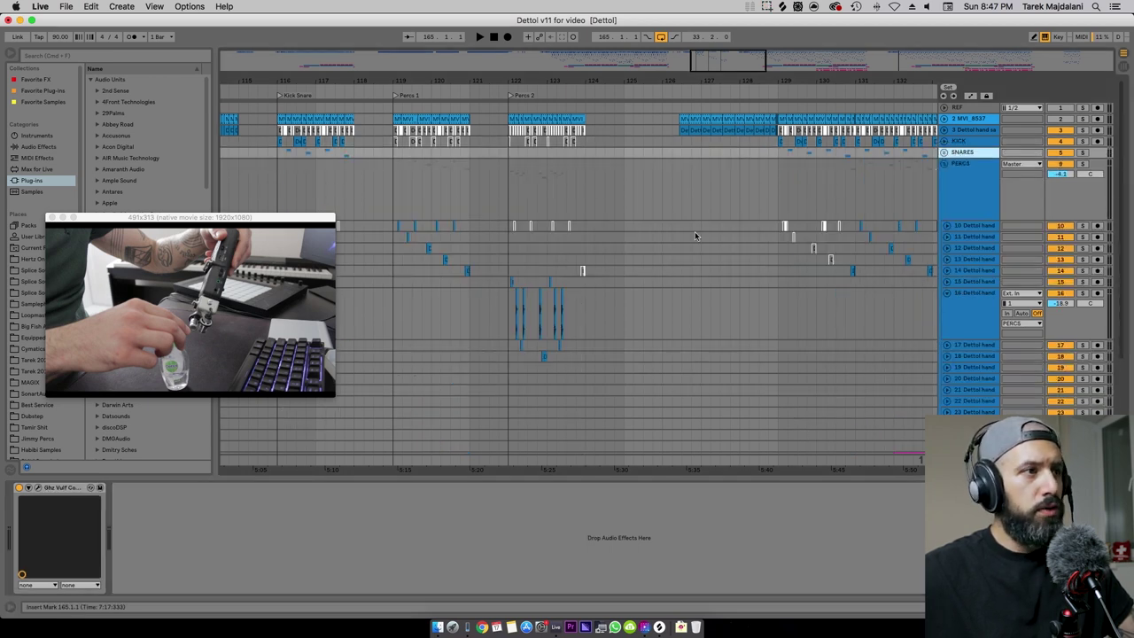
pyautogui.click(395, 96)
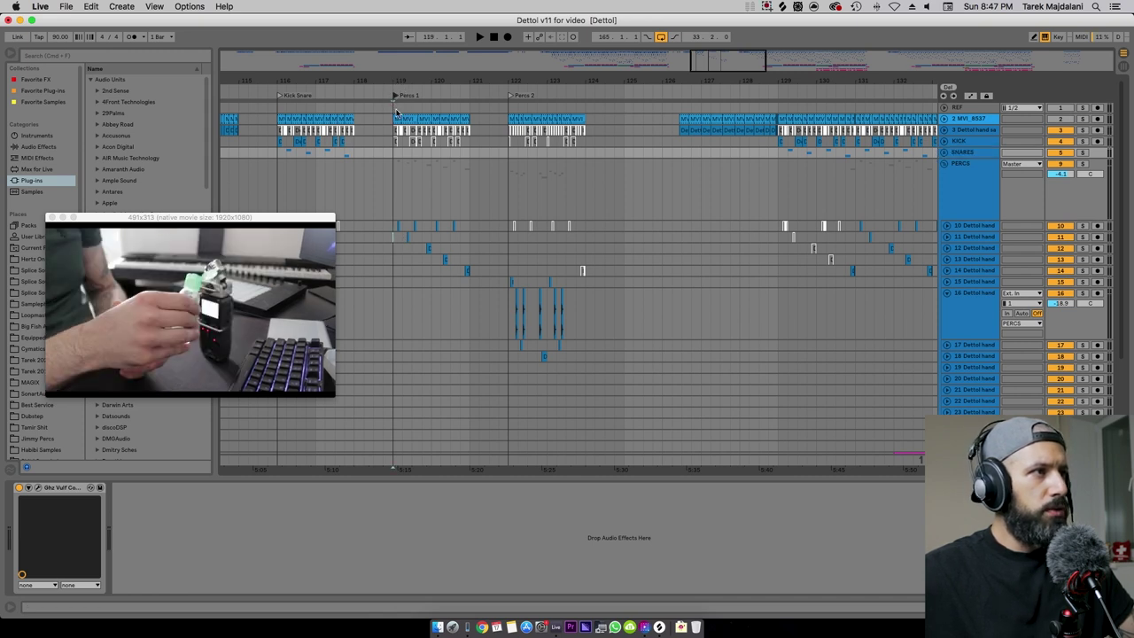
# Select the PERCS group and restart playback from the Percs 2 locator.
pyautogui.click(388, 188)
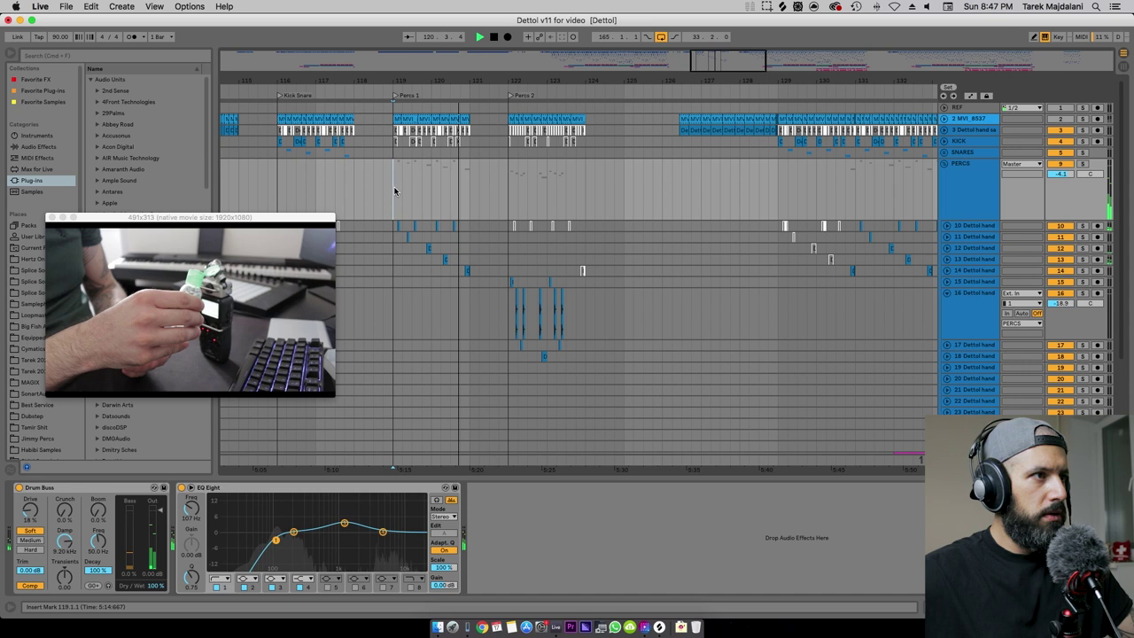
pyautogui.press('space')
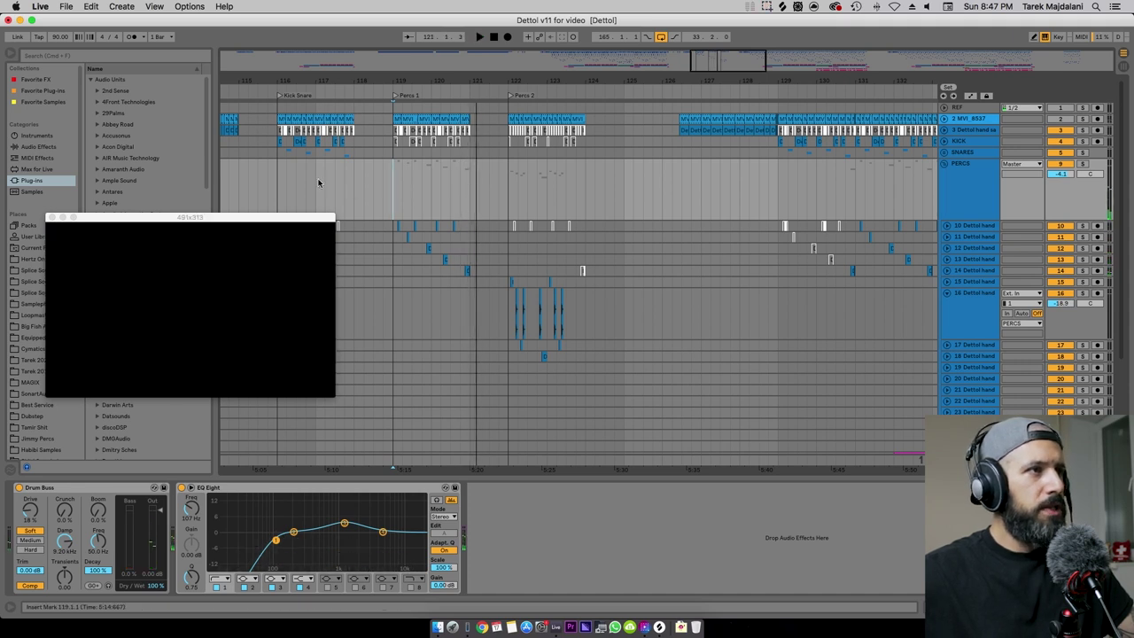
pyautogui.click(508, 184)
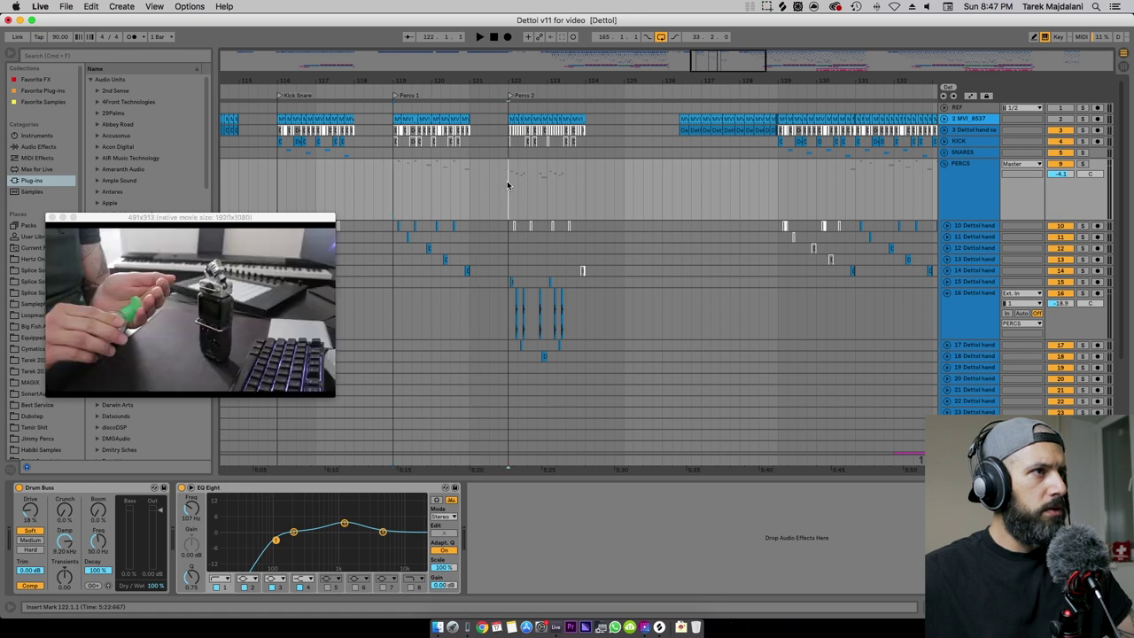
pyautogui.press('space')
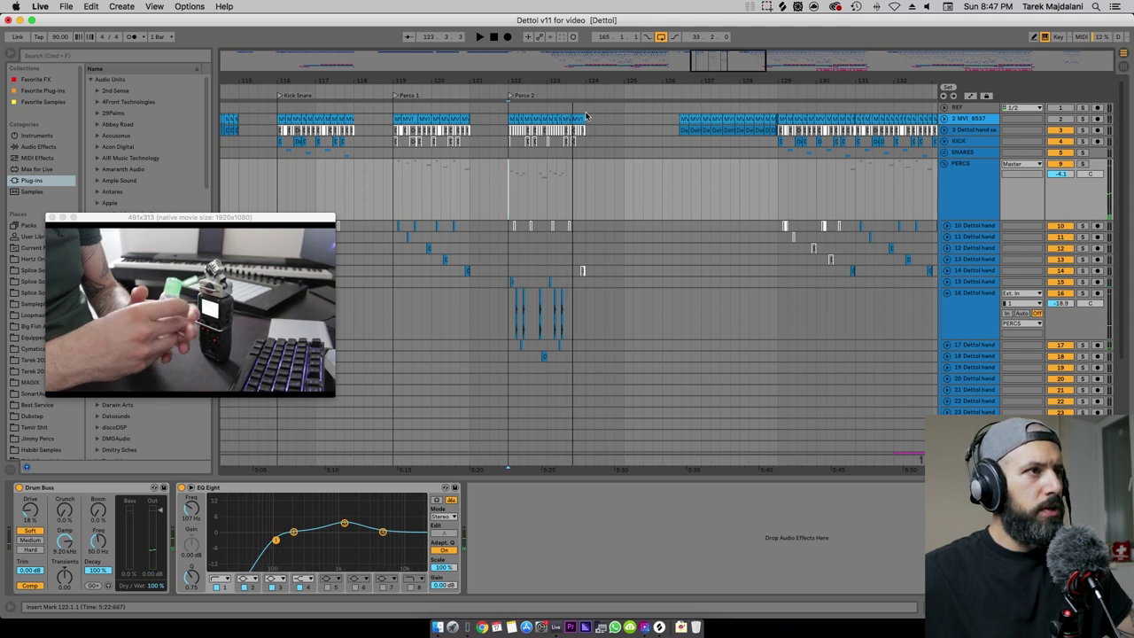
pyautogui.hscroll(-5, 398, 152)
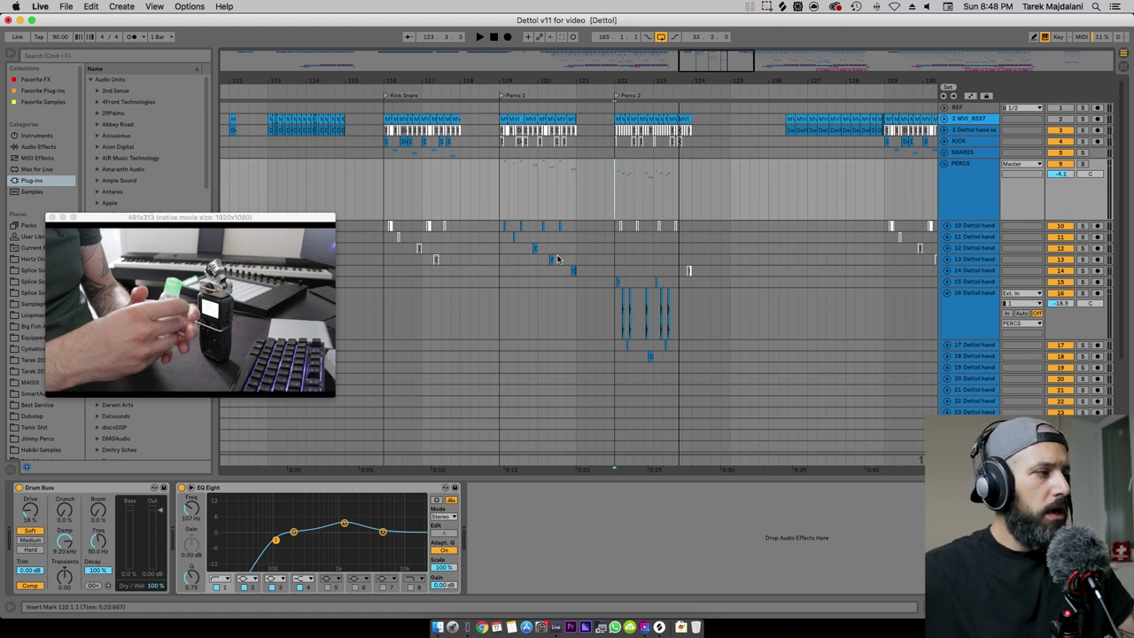
# Show the PERCS group's Drum Buss and EQ Eight, then devices on Dettol hand tracks 10–12.
pyautogui.click(959, 164)
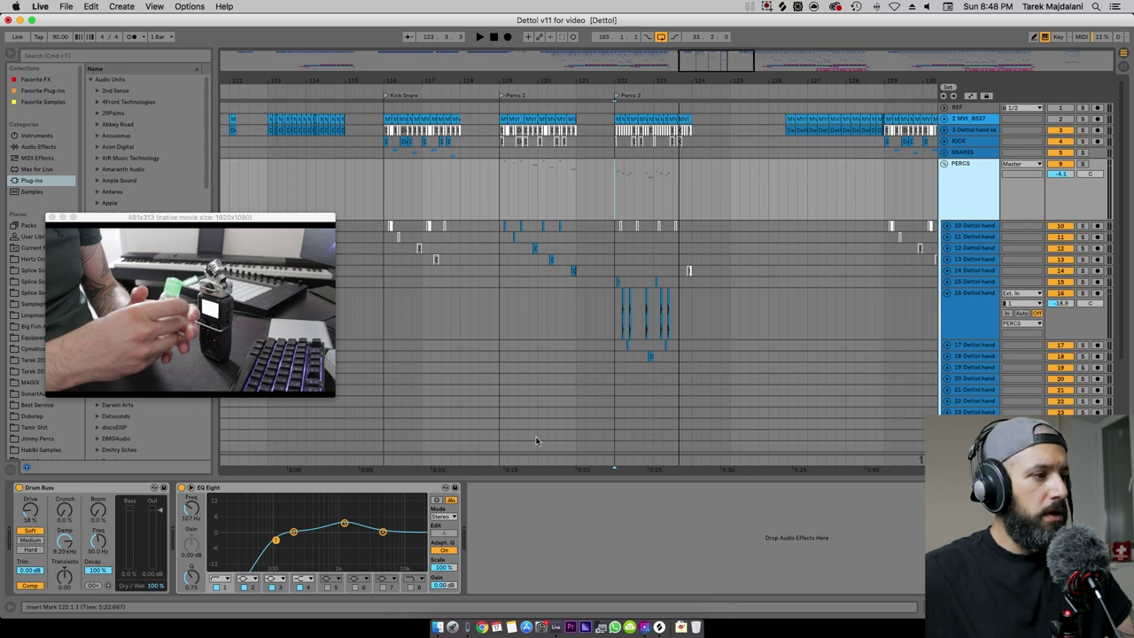
pyautogui.click(974, 229)
pyautogui.click(975, 238)
pyautogui.click(975, 248)
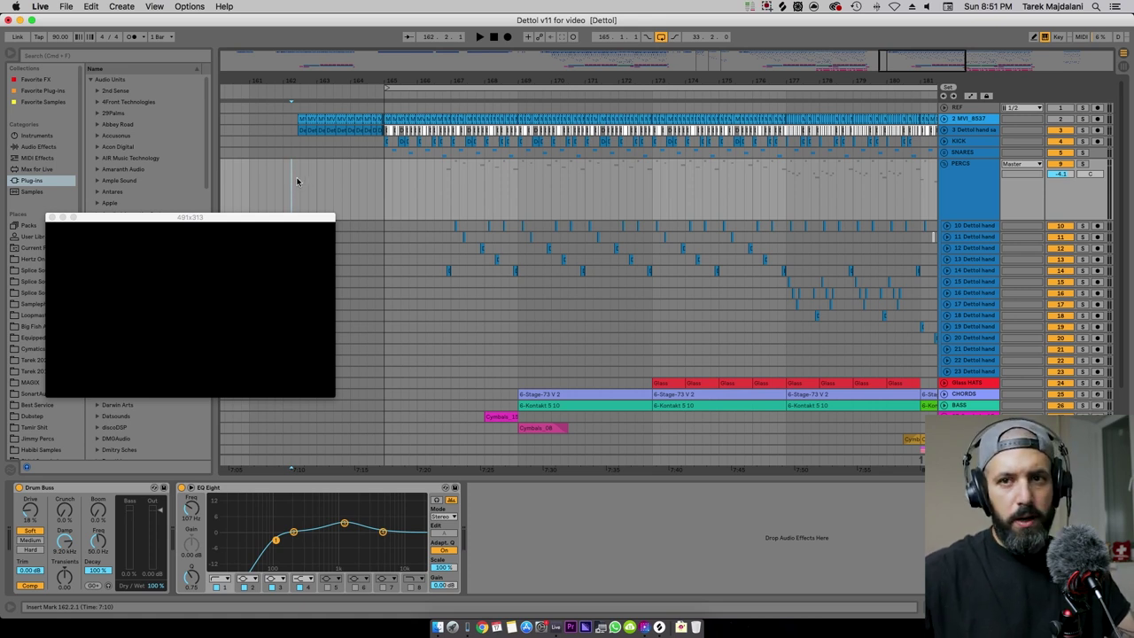
# Play from bar 165 as HATS, CHORDS and BASS enter, then show Dettol hand track 22's devices.
pyautogui.press('space')
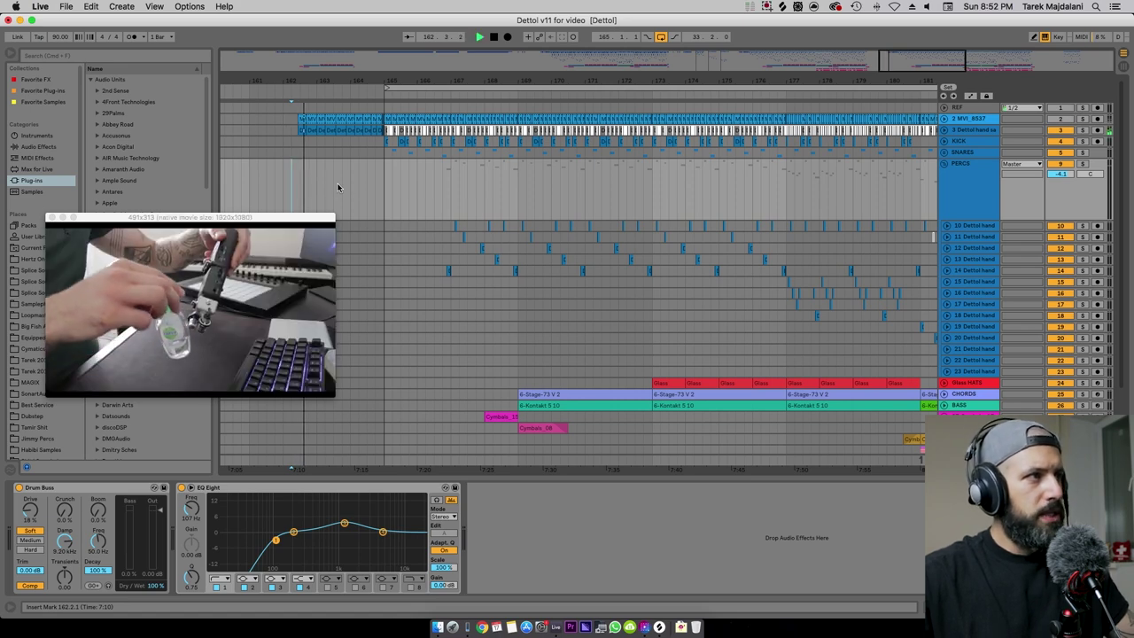
pyautogui.click(382, 178)
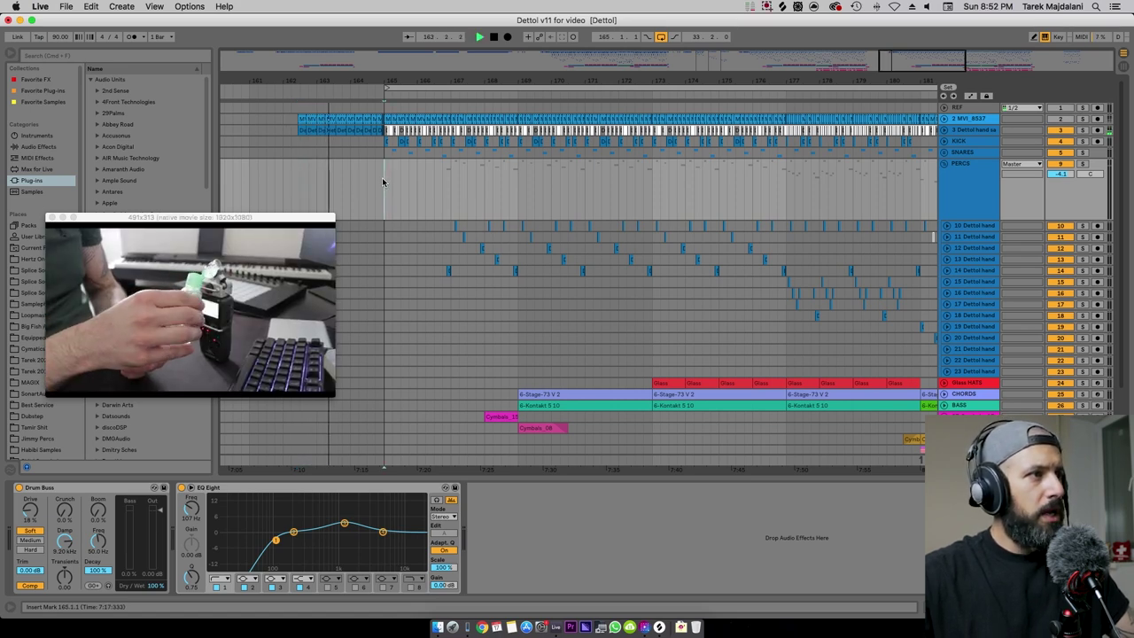
pyautogui.press('space')
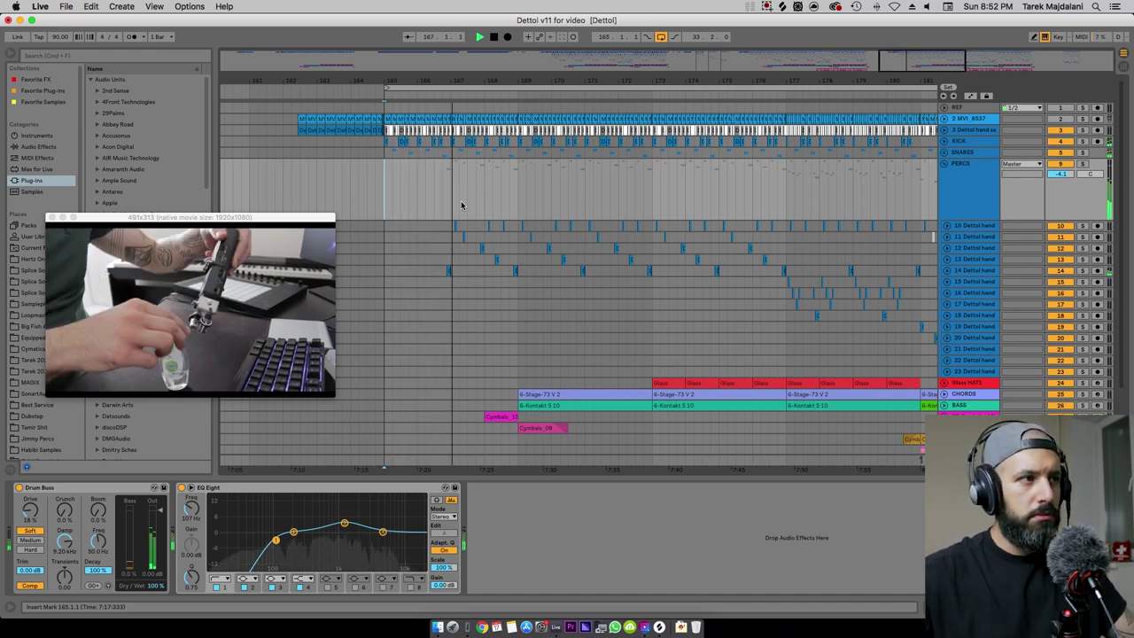
pyautogui.hscroll(2, 487, 218)
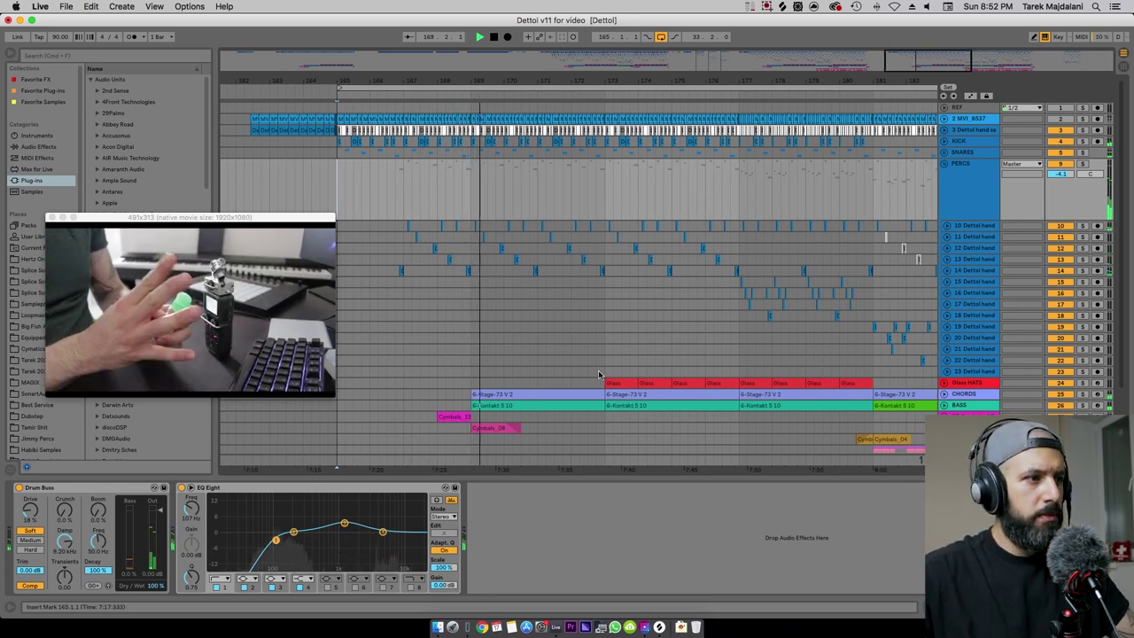
pyautogui.hscroll(2, 596, 371)
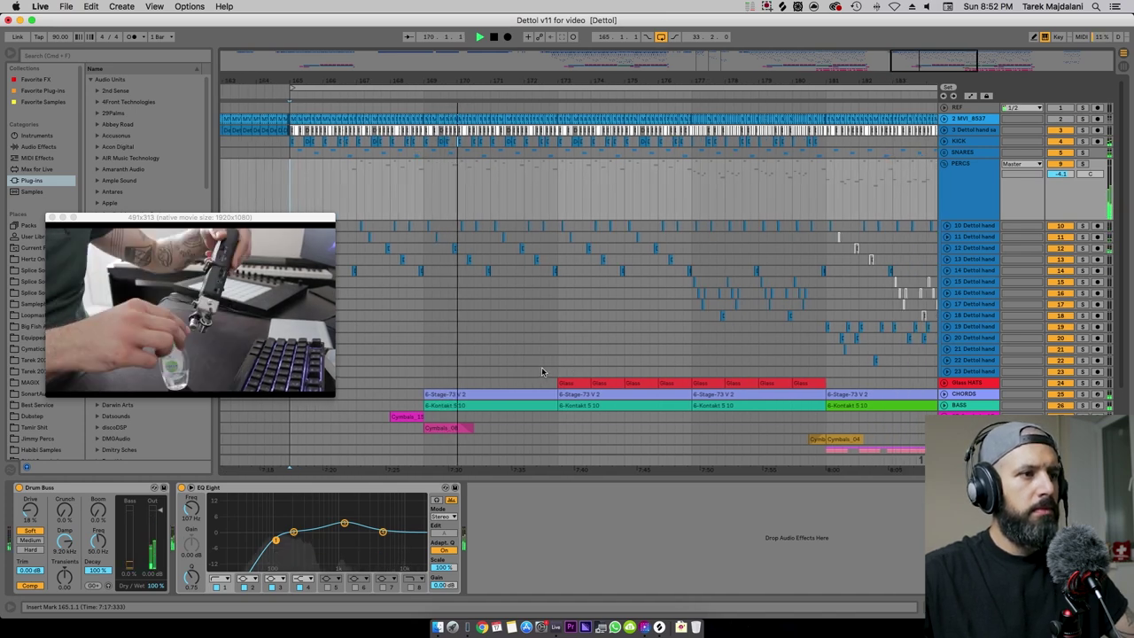
pyautogui.hscroll(2, 543, 373)
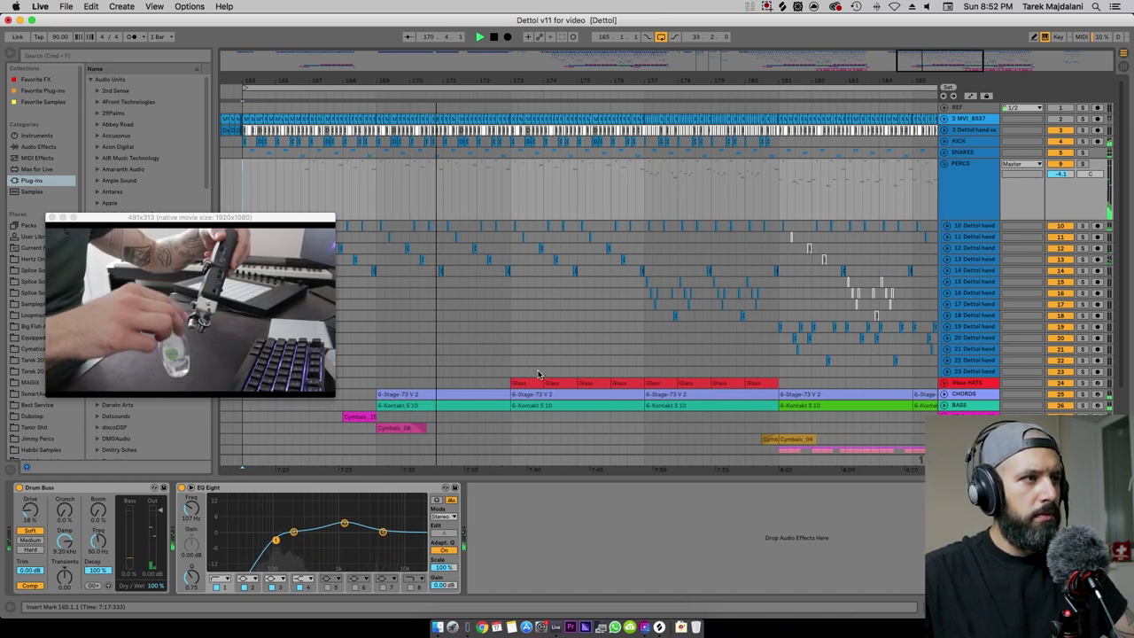
pyautogui.click(532, 360)
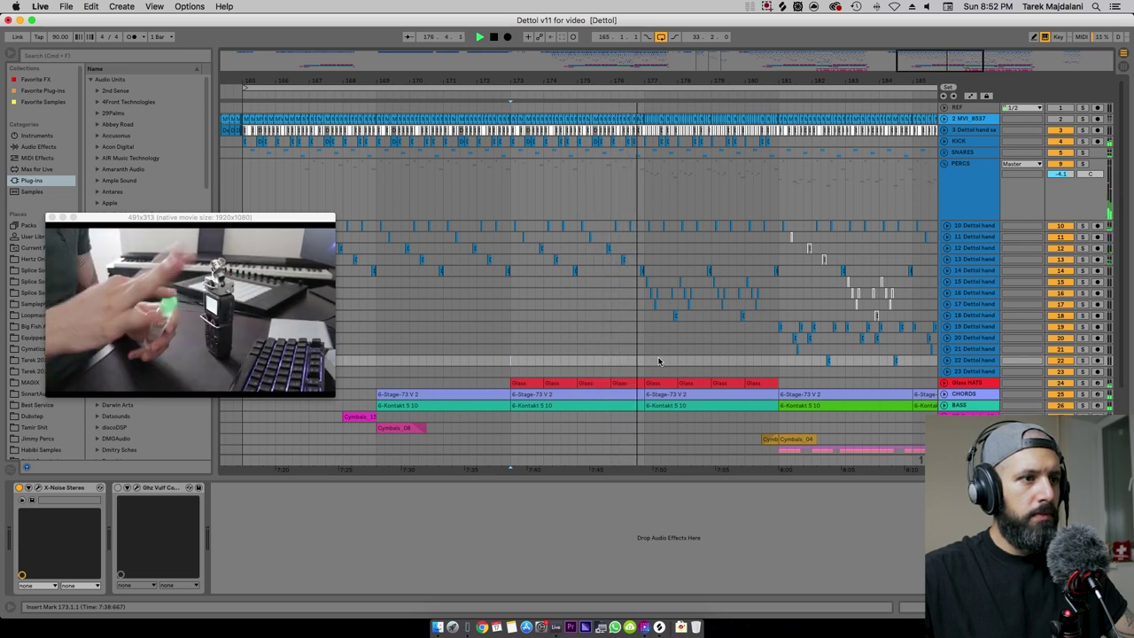
# Select Dettol hand tracks 17, 18 and 20 to inspect their devices.
pyautogui.scroll(-3, 659, 379)
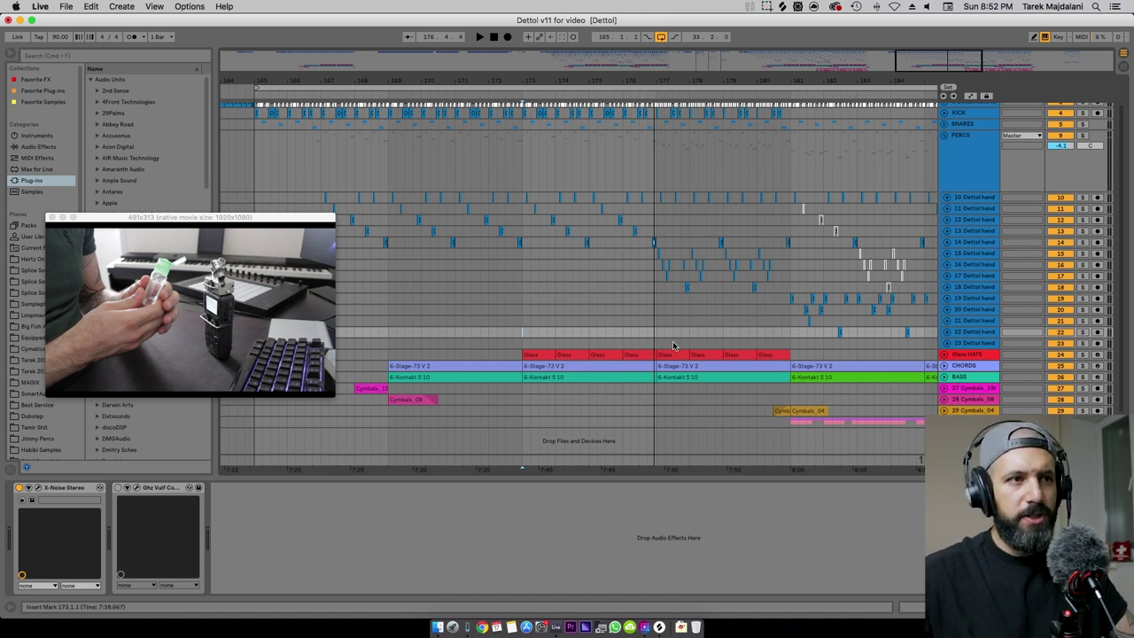
pyautogui.scroll(1, 672, 345)
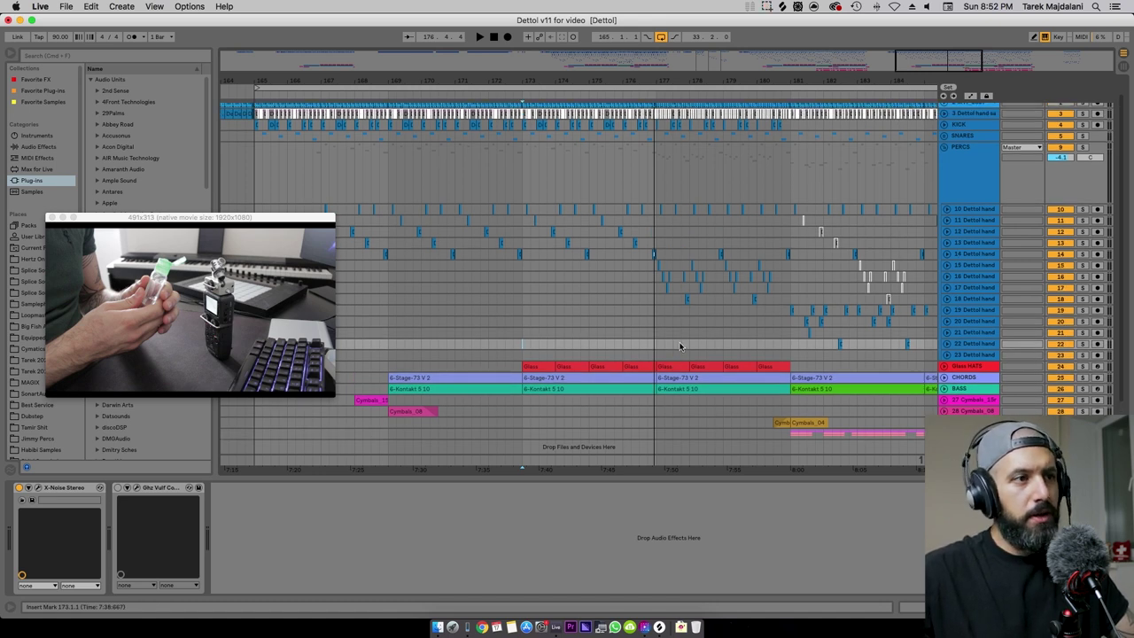
pyautogui.hscroll(5, 717, 346)
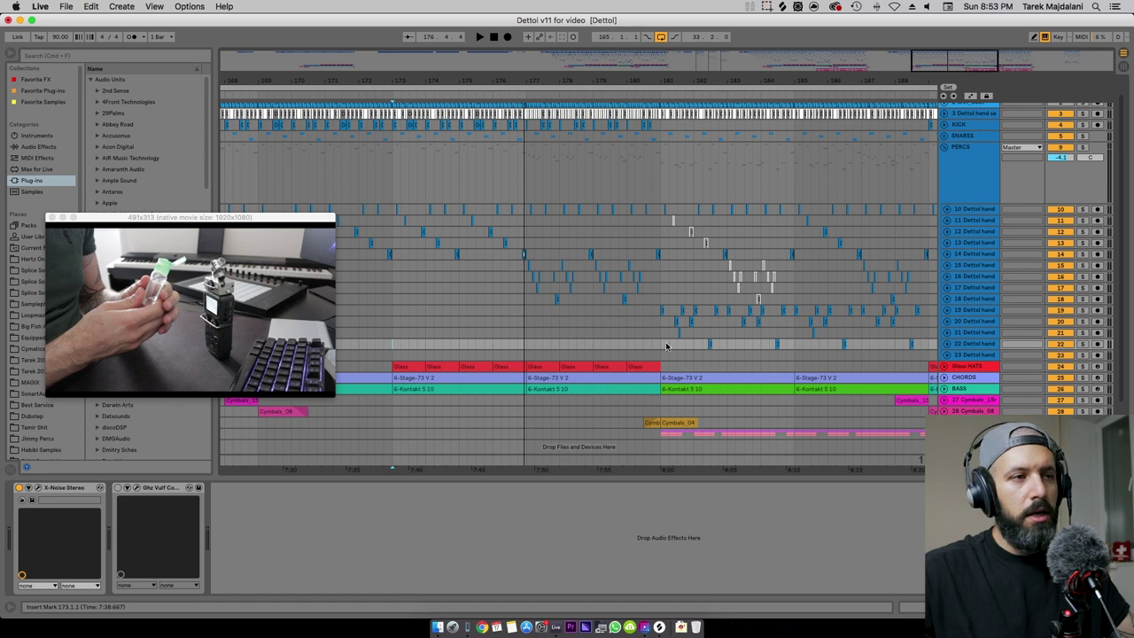
pyautogui.click(975, 288)
pyautogui.click(974, 301)
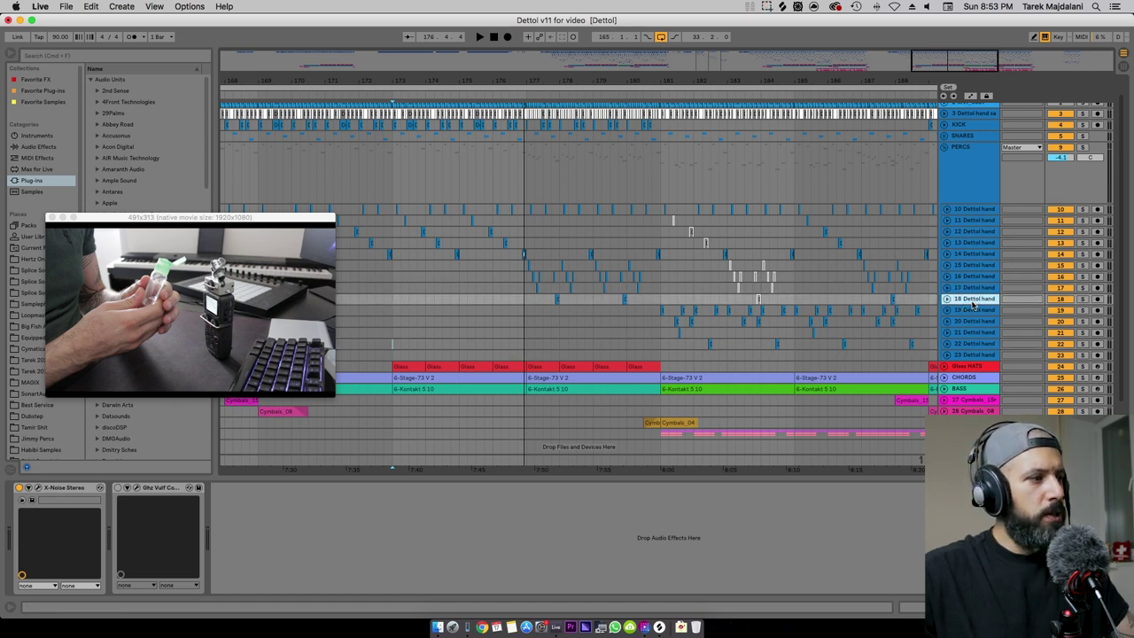
pyautogui.click(965, 322)
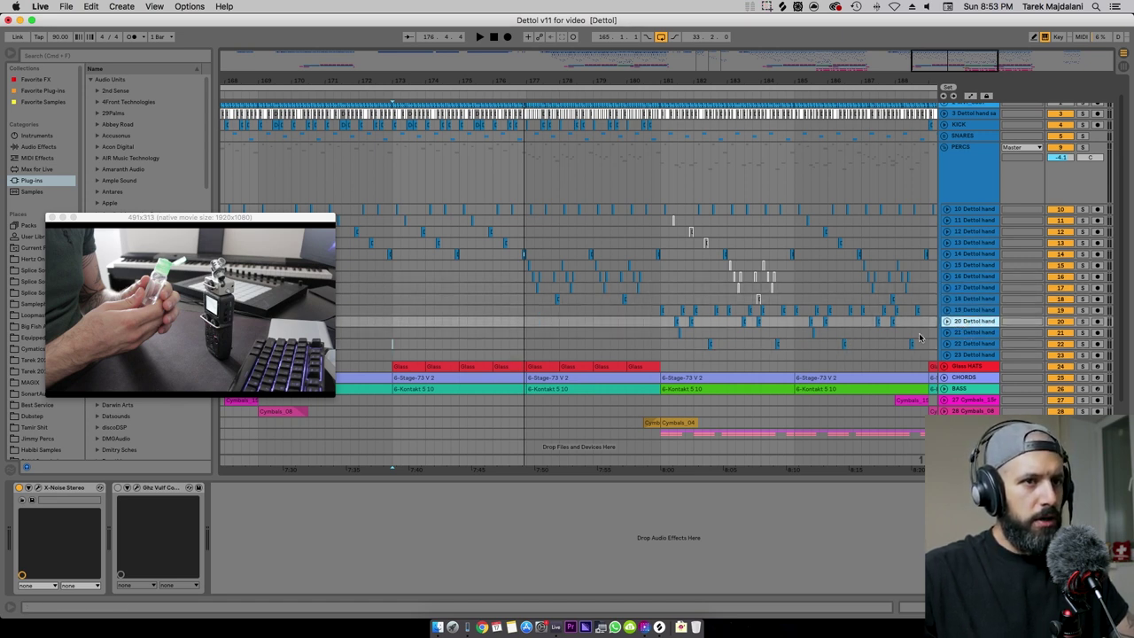
# Place the start marker at bar 177 and scroll down to the Whistles group tracks.
pyautogui.click(527, 319)
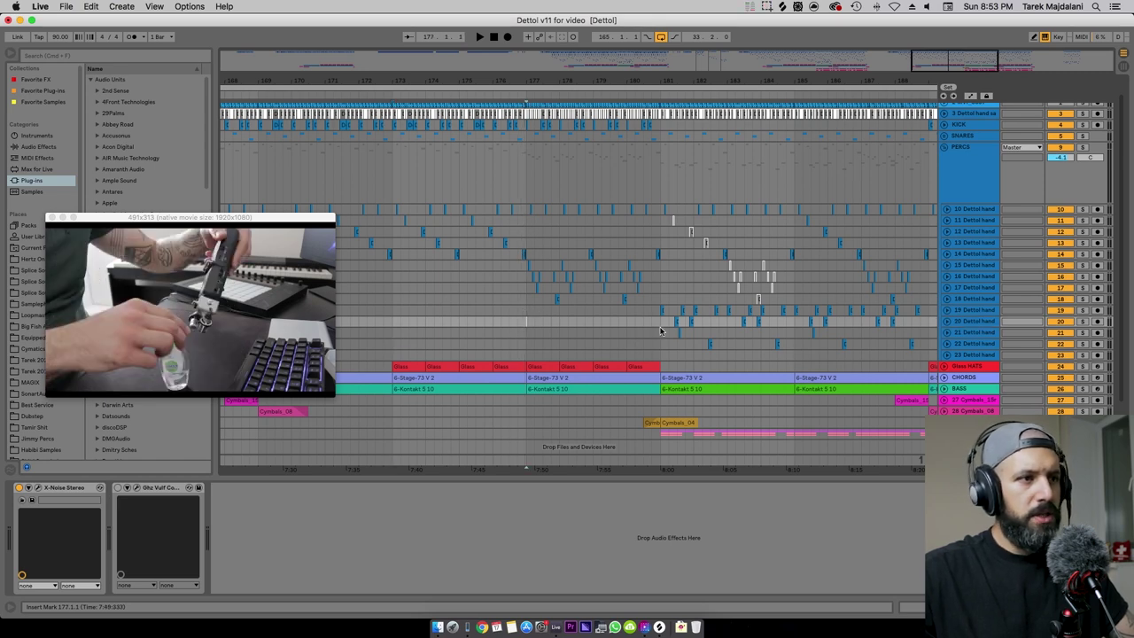
pyautogui.scroll(-1, 674, 354)
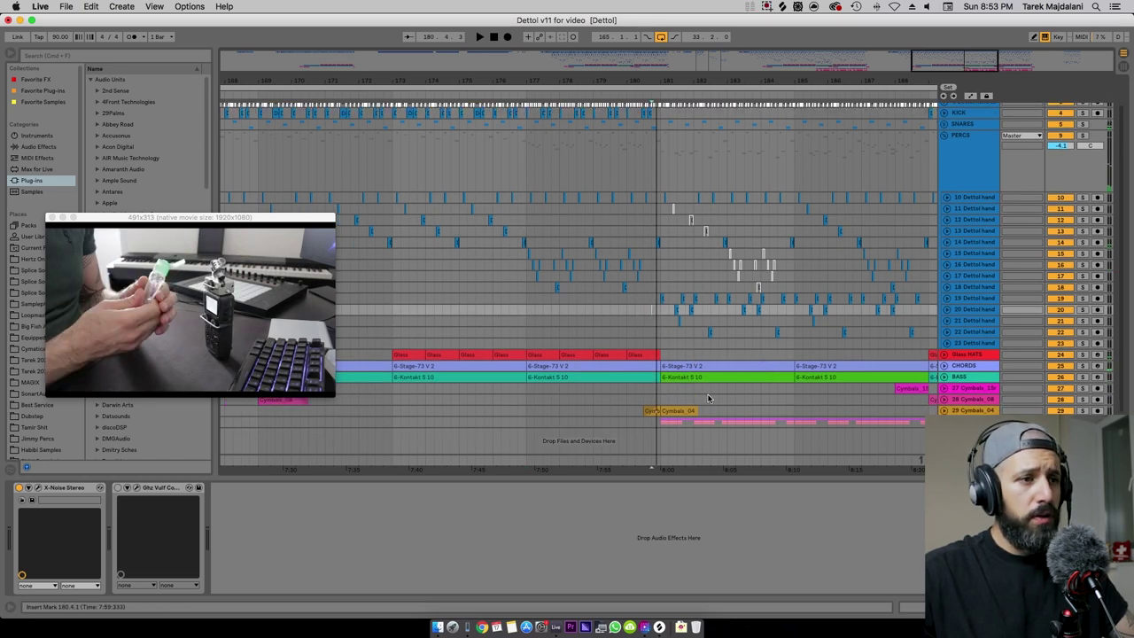
pyautogui.hscroll(3, 703, 397)
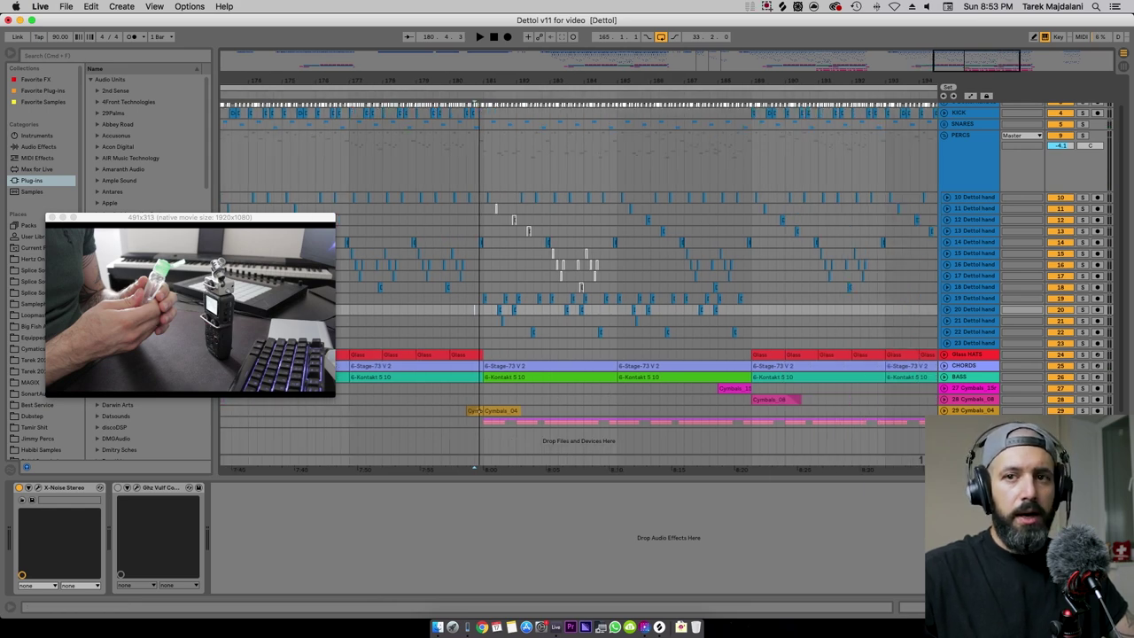
pyautogui.scroll(-5, 651, 337)
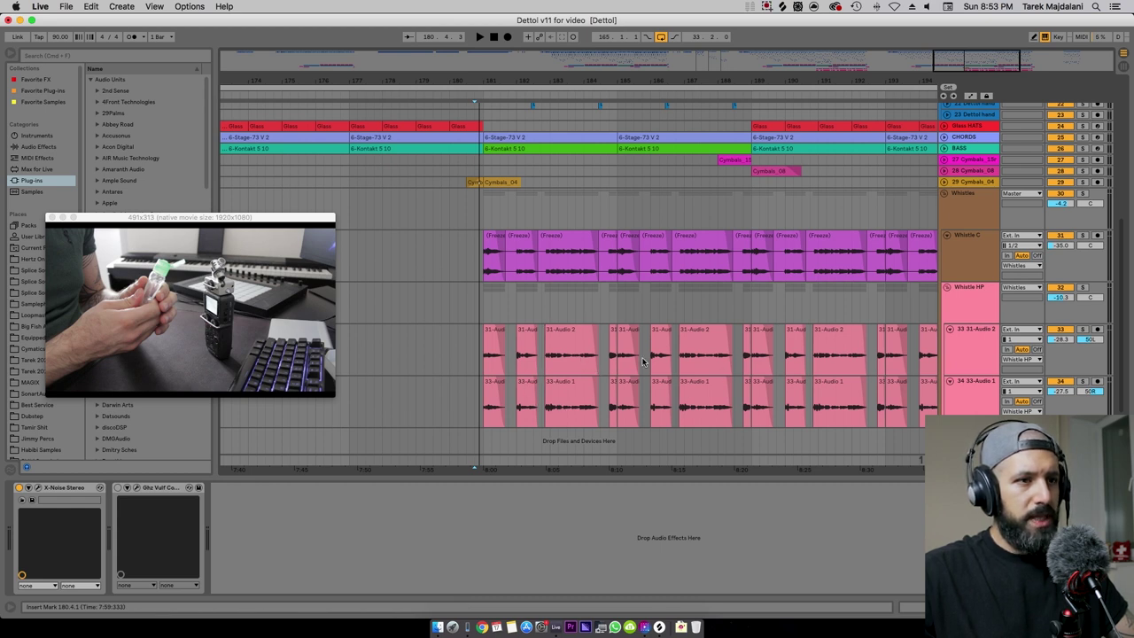
# Check track 33's 50L pan, select Whistle HP, and play the soloed Whistles group.
pyautogui.click(1088, 344)
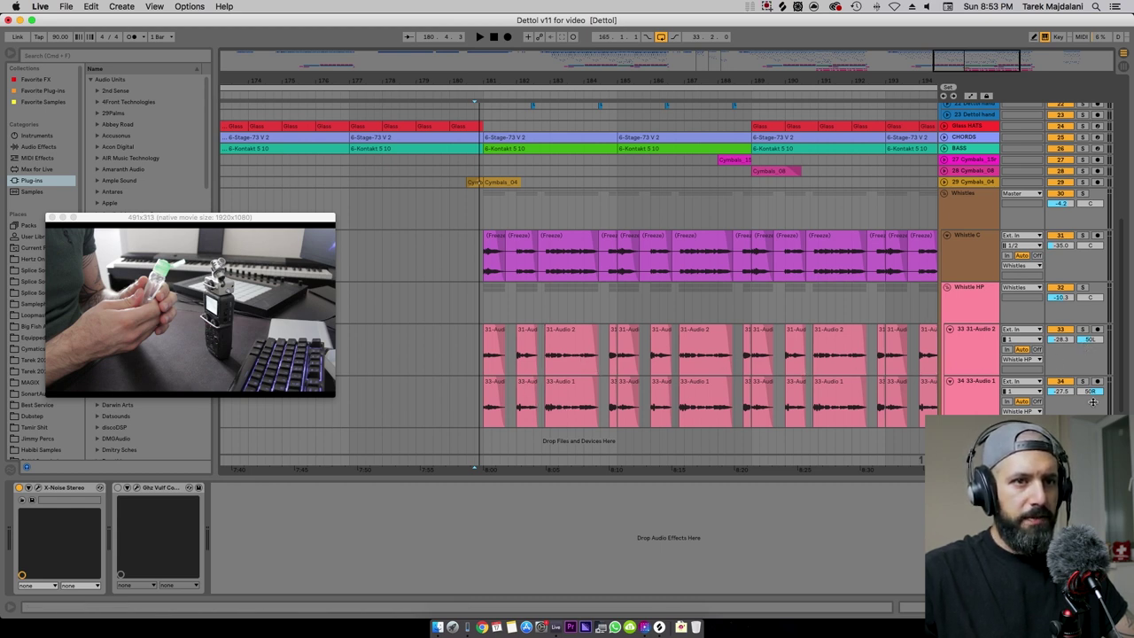
pyautogui.scroll(2, 619, 315)
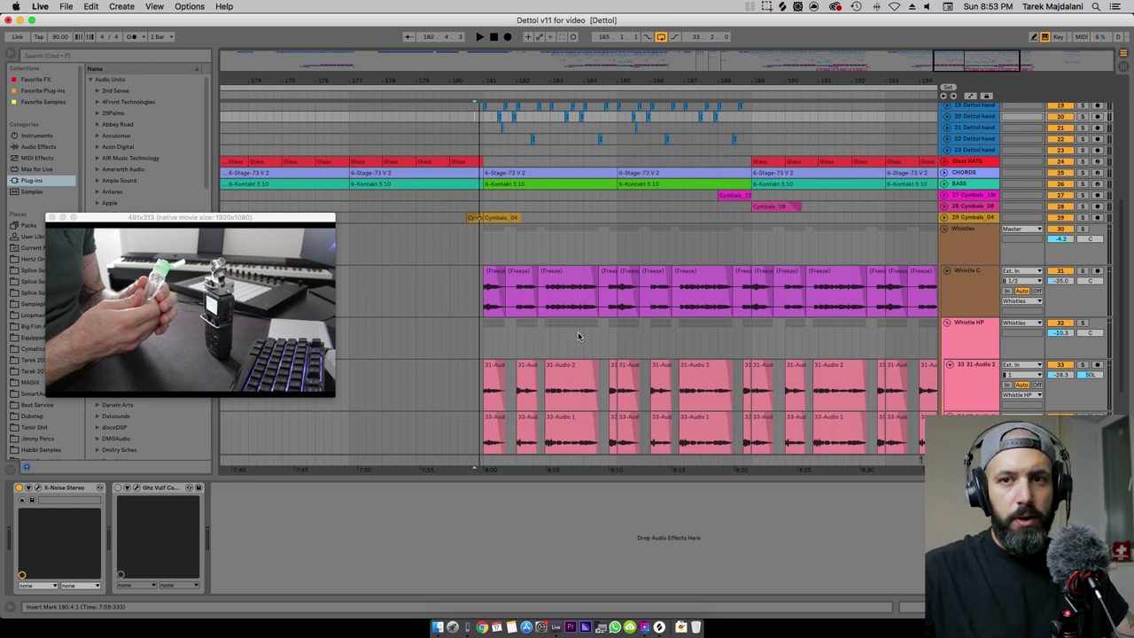
pyautogui.click(487, 329)
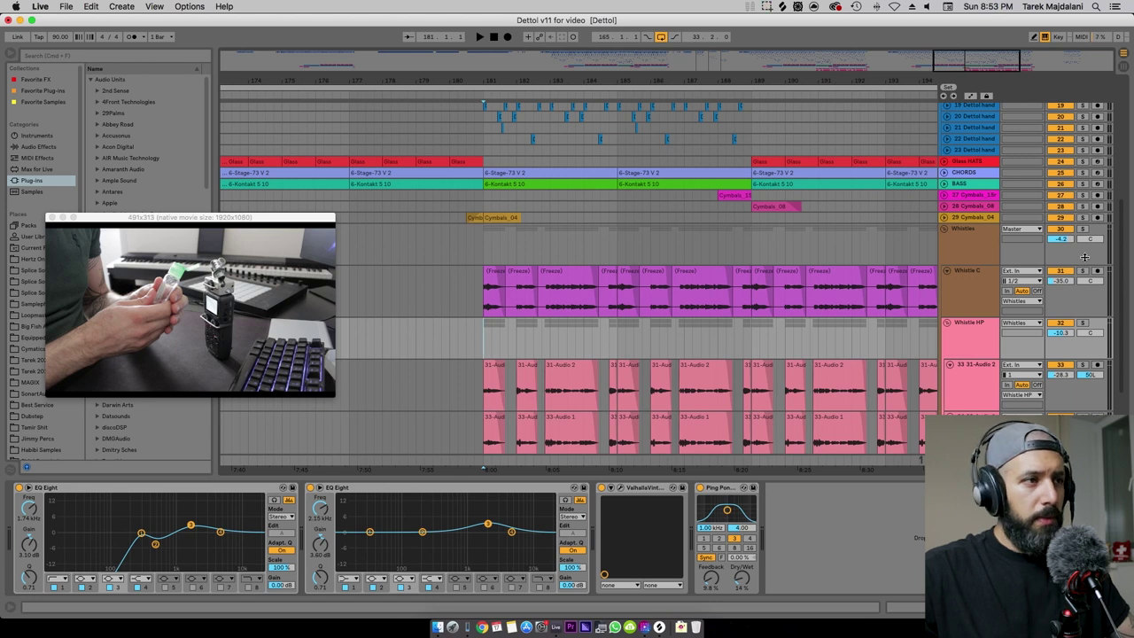
pyautogui.click(1082, 229)
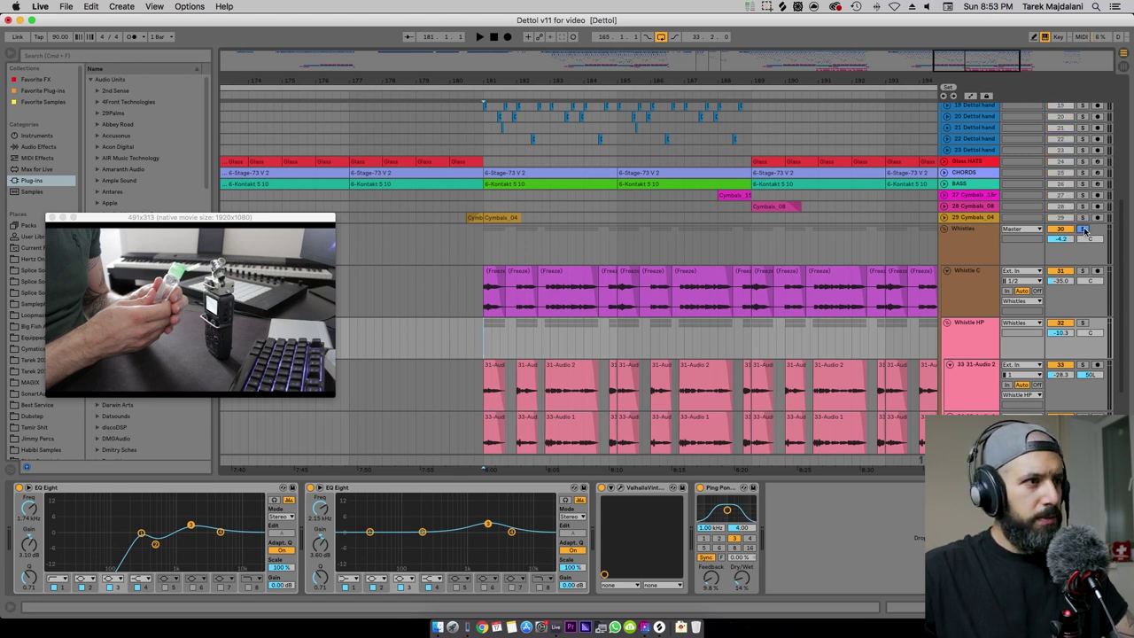
pyautogui.press('space')
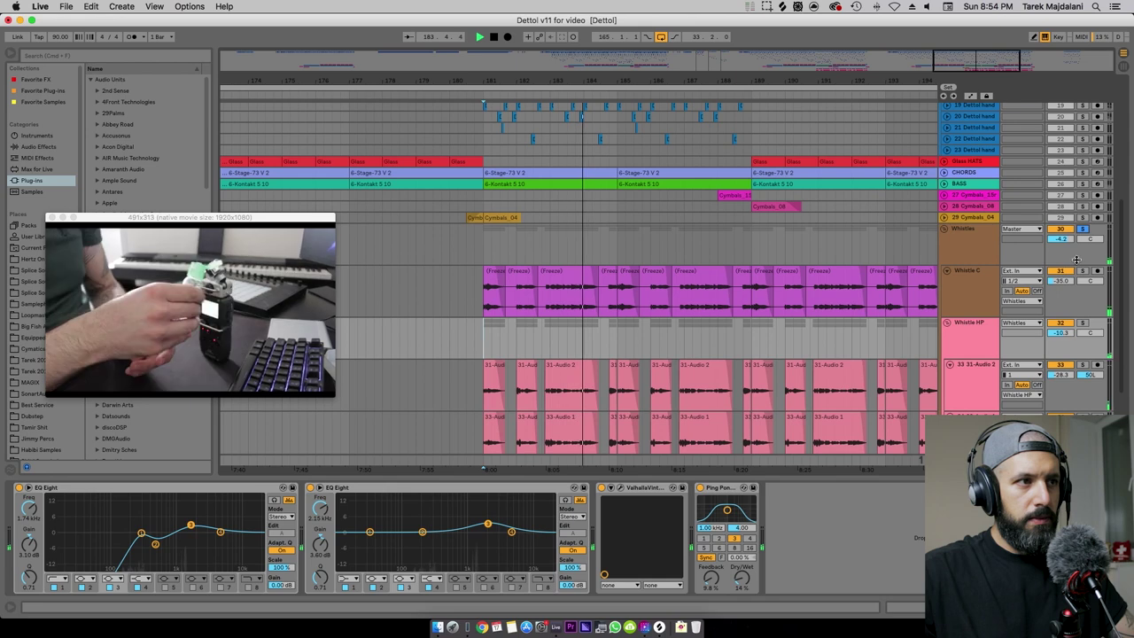
pyautogui.press('space')
# Solo Whistle C and play from its first Freeze clip at bar 181.
pyautogui.click(1081, 270)
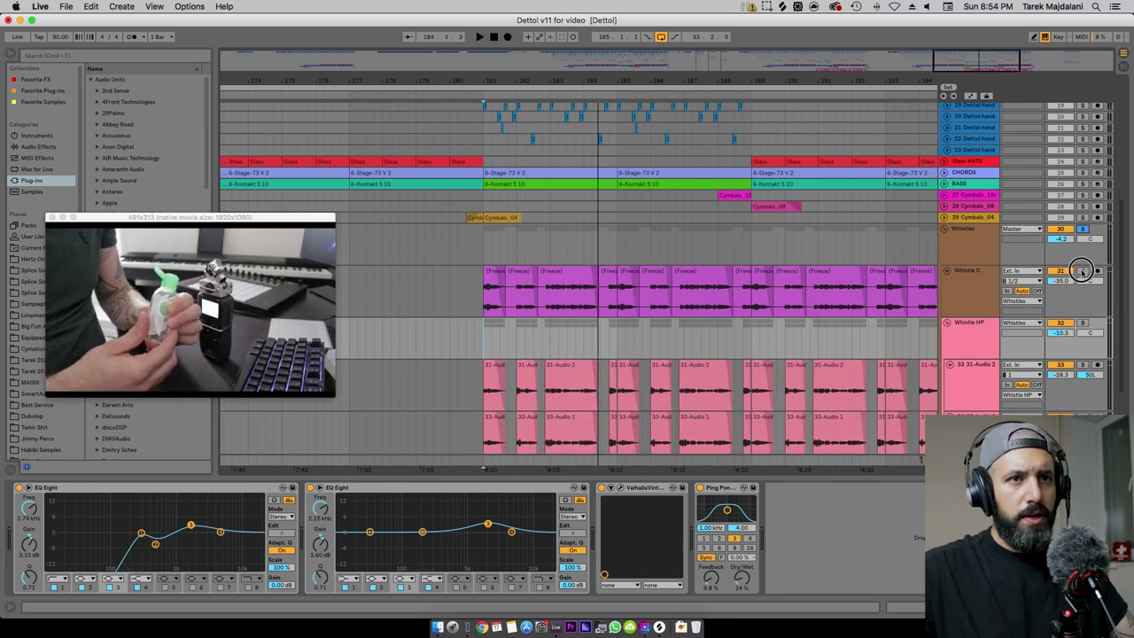
pyautogui.click(495, 278)
pyautogui.press('space')
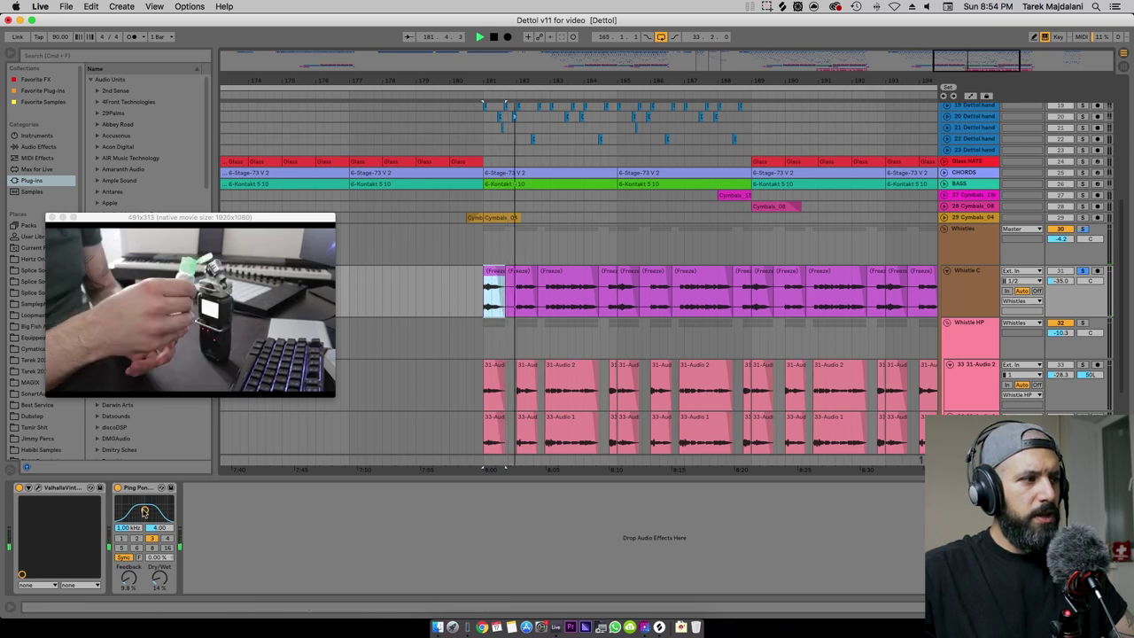
# Select track 33 and play from the start of its 31-Audio 2 clip.
pyautogui.click(981, 373)
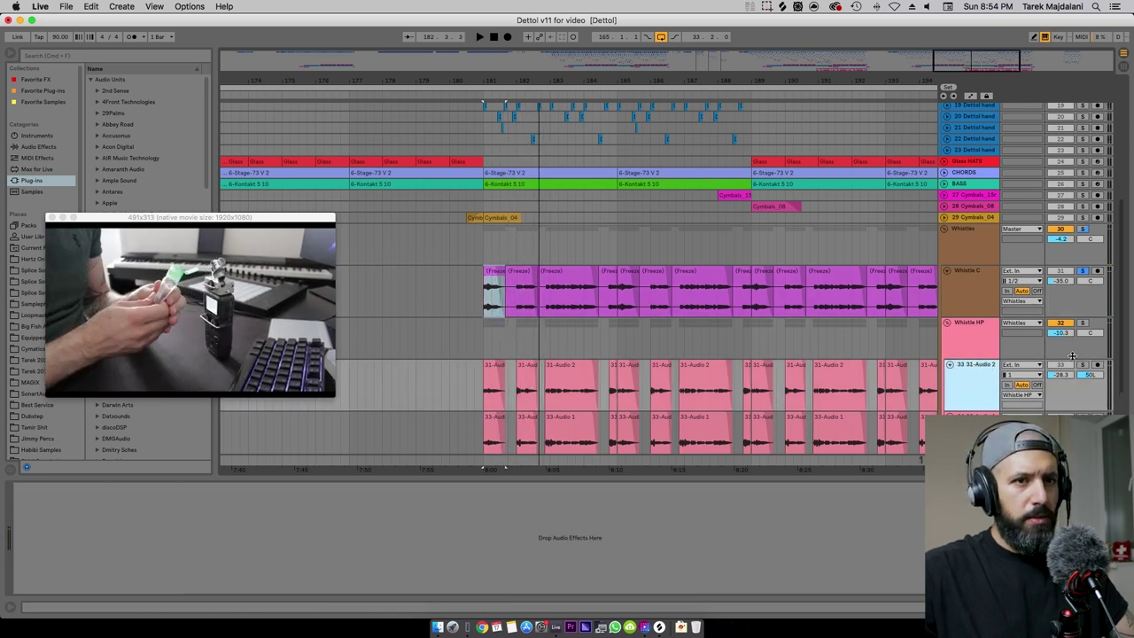
pyautogui.click(567, 367)
pyautogui.press('space')
pyautogui.press('space')
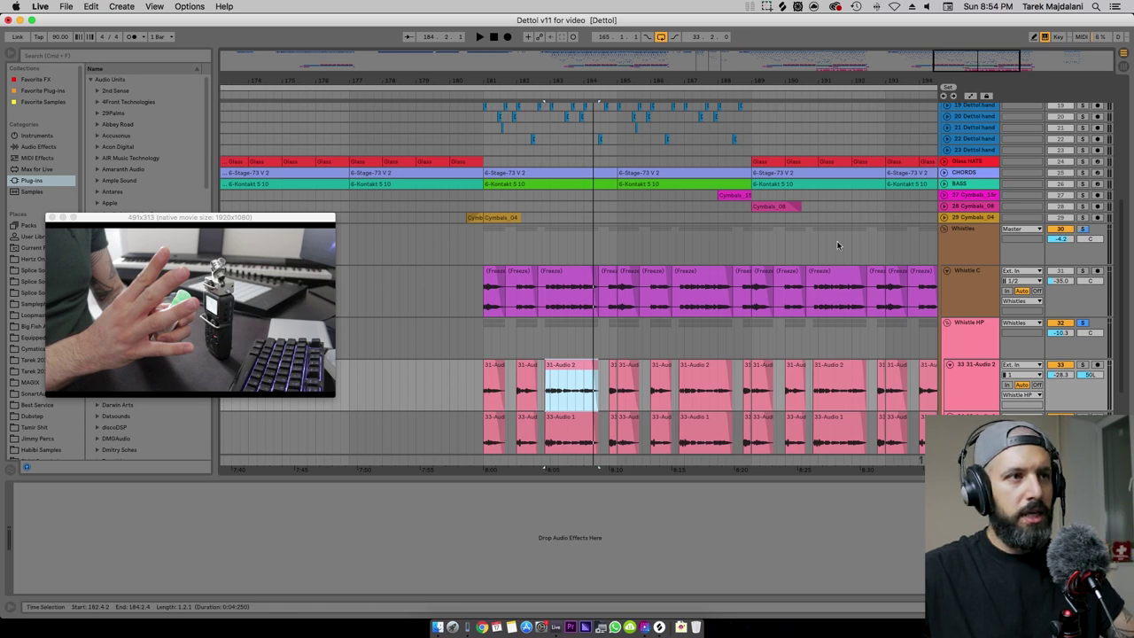
# Unsolo the Whistles group, then expand the BASS track to view its notes and fold it back.
pyautogui.click(1082, 229)
pyautogui.click(536, 183)
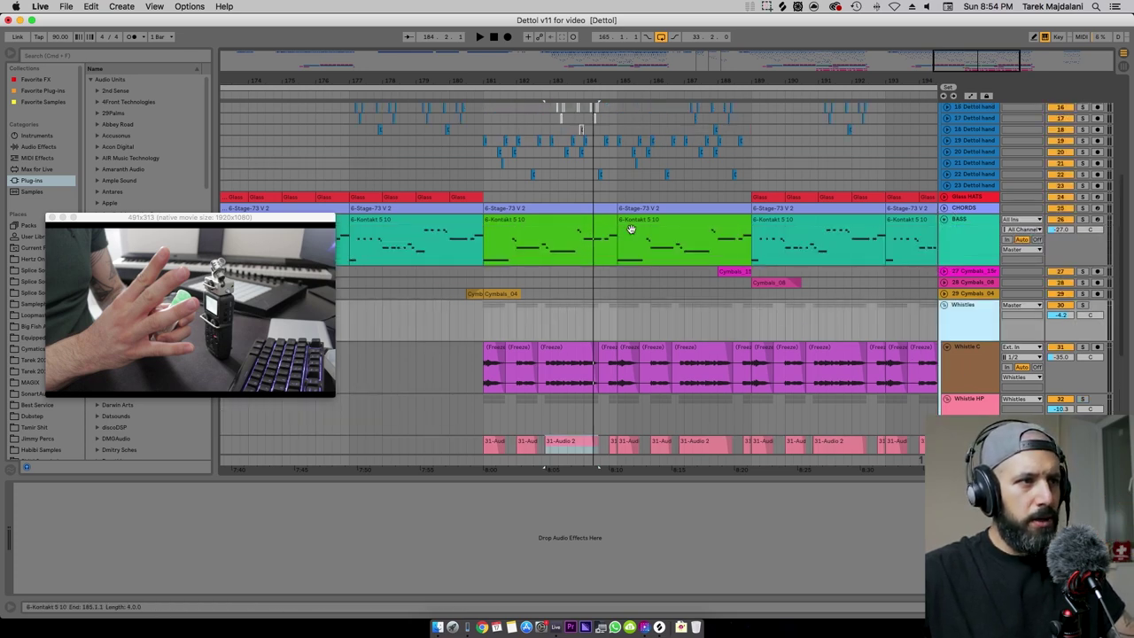
pyautogui.scroll(5, 628, 231)
pyautogui.scroll(-3, 708, 284)
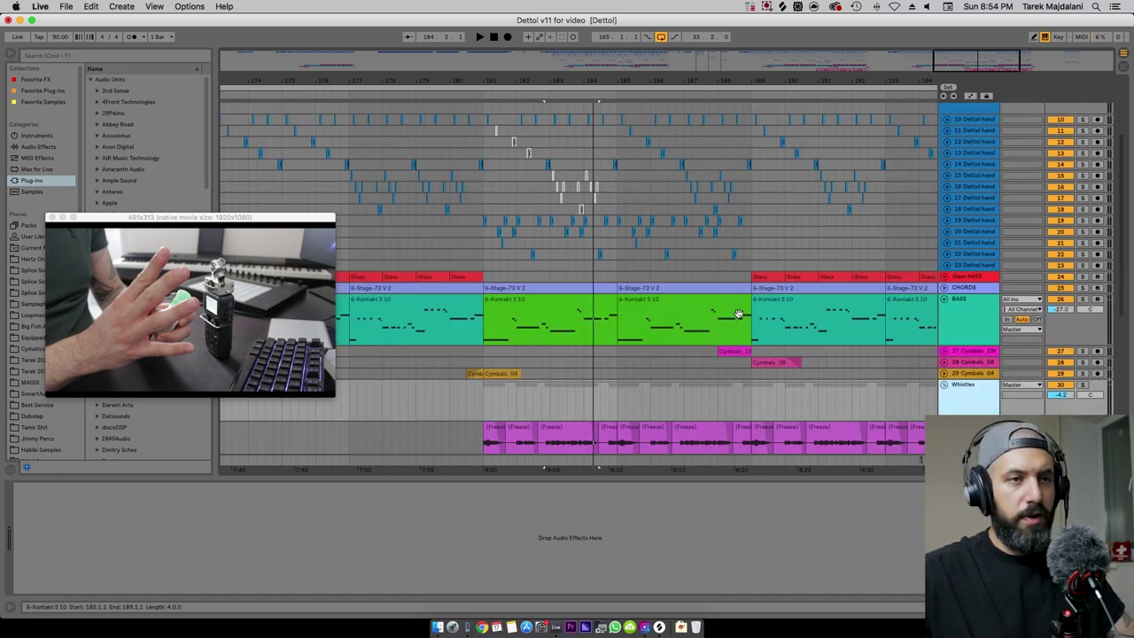
pyautogui.click(944, 298)
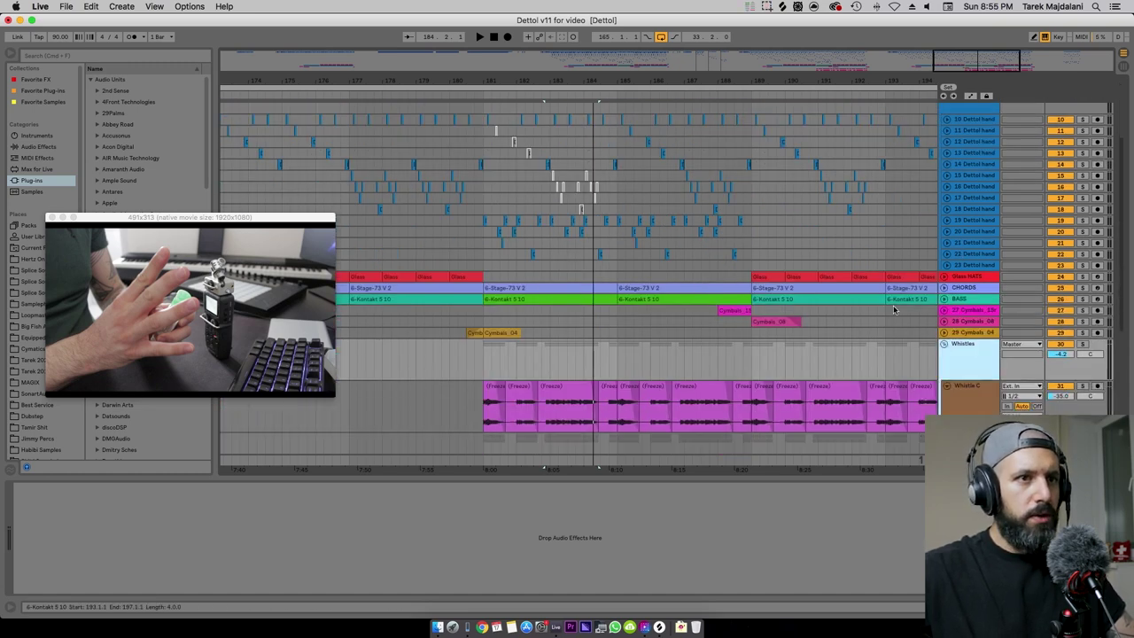
# Play the full arrangement from bar 181.
pyautogui.click(485, 314)
pyautogui.press('space')
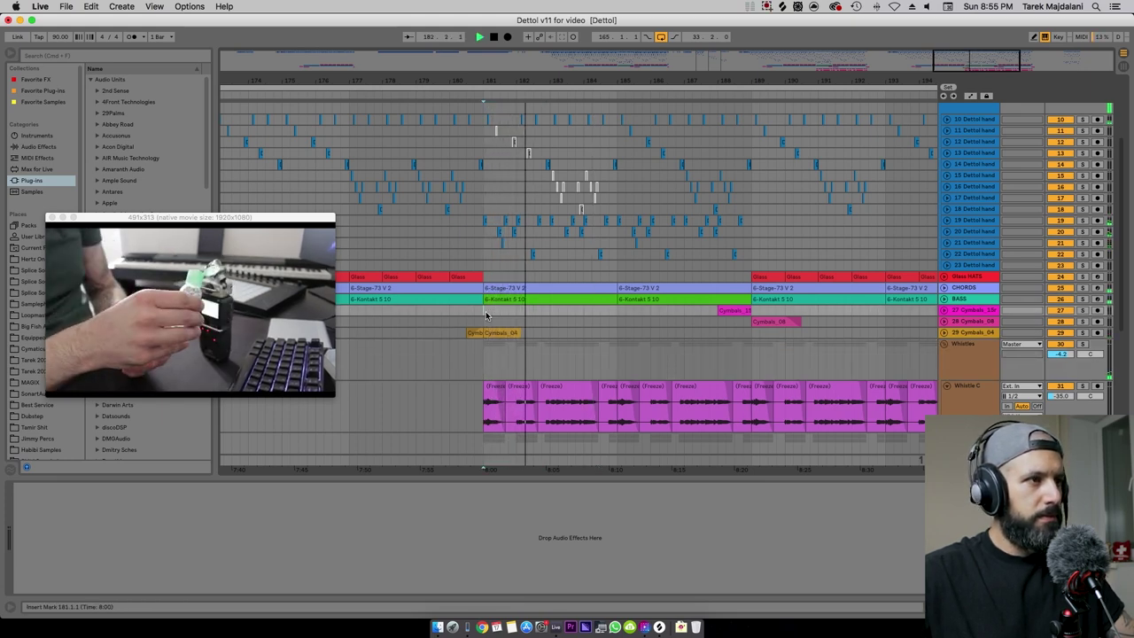
pyautogui.scroll(5, 592, 307)
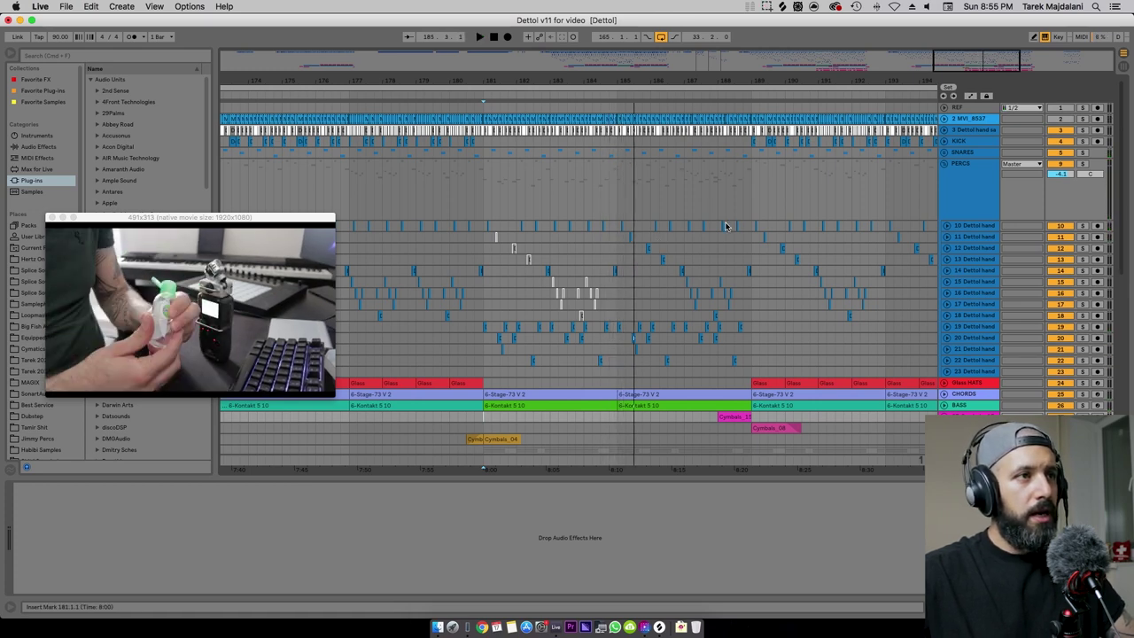
# Play from bar 185.2 in track 22's lane and zoom out to show more bars.
pyautogui.scroll(-10, 725, 226)
pyautogui.scroll(5, 729, 235)
pyautogui.scroll(2, 708, 249)
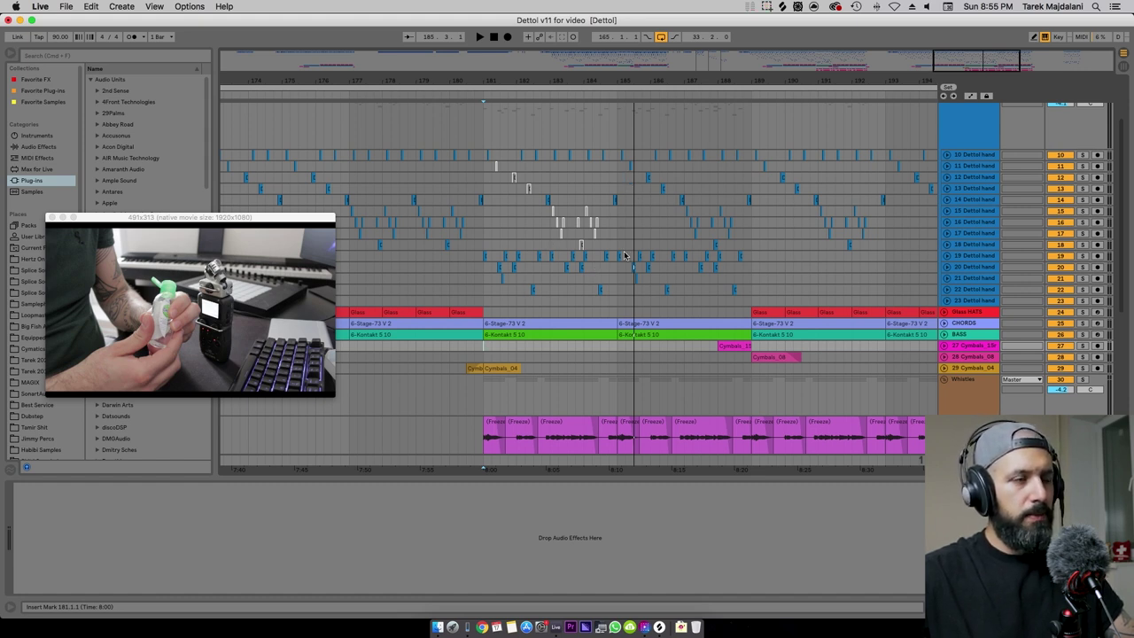
pyautogui.click(627, 292)
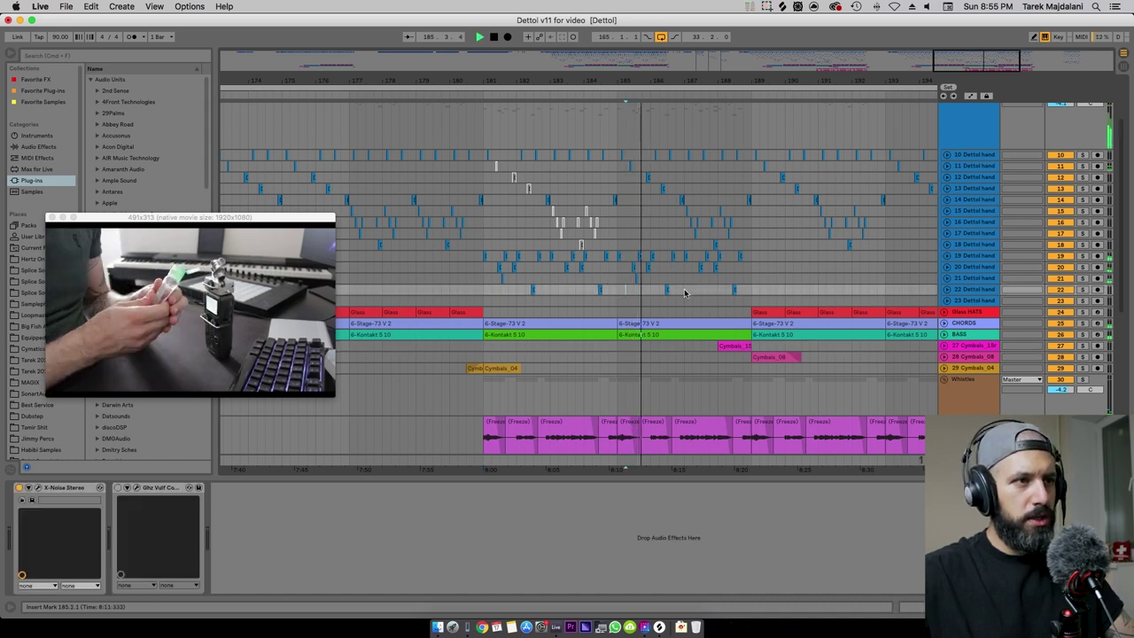
pyautogui.hscroll(3, 687, 292)
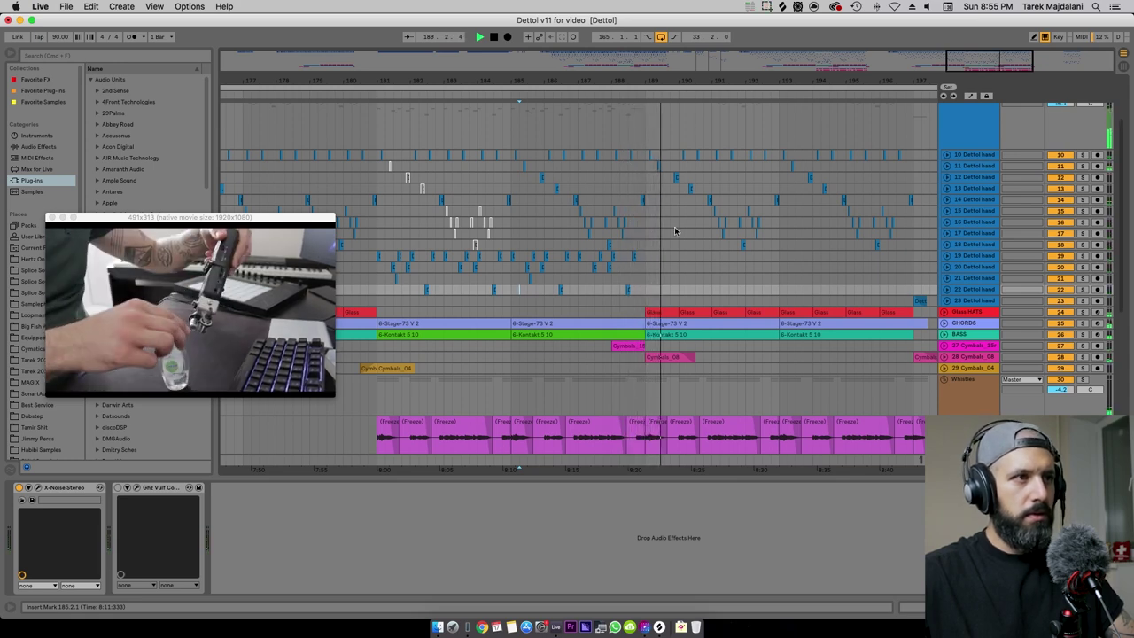
pyautogui.press('-')
pyautogui.press('-')
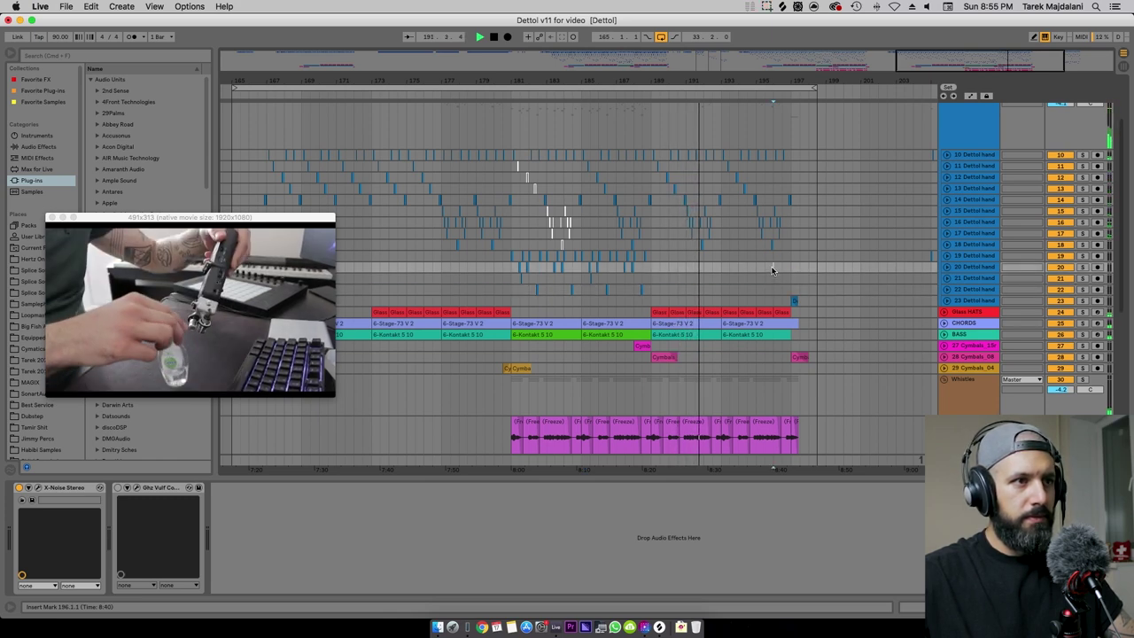
pyautogui.press('space')
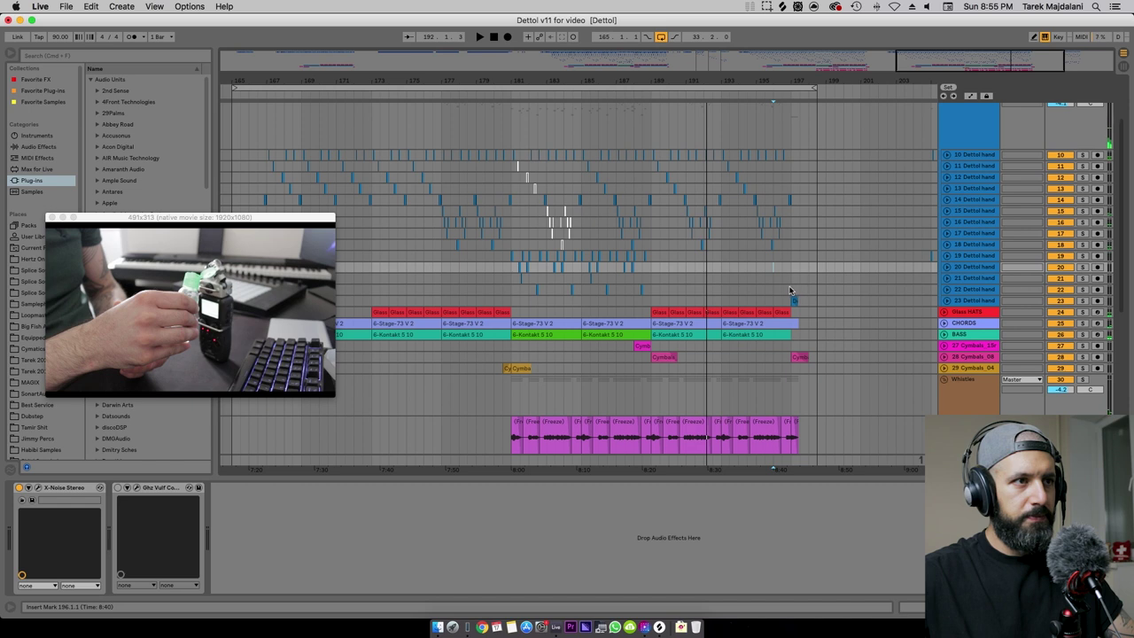